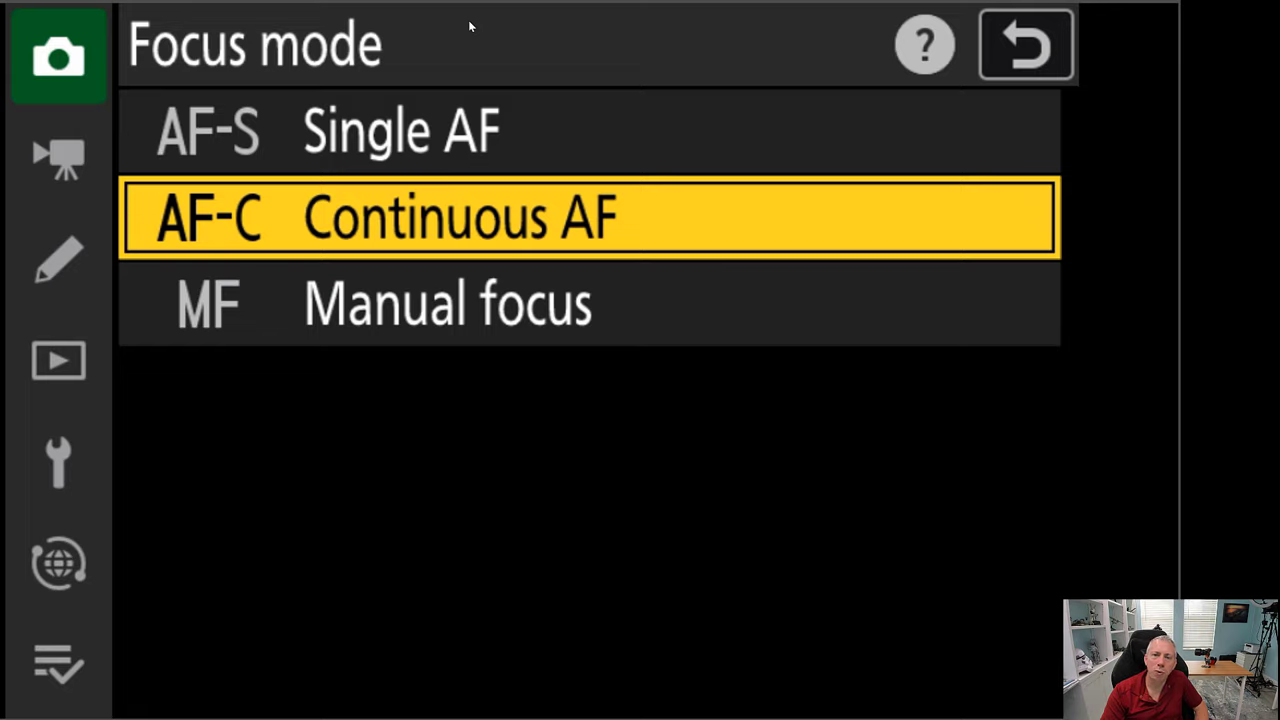
Step: Compare the Single AF and Continuous AF choices for the focus mode
{"action": "key", "text": "Up"}
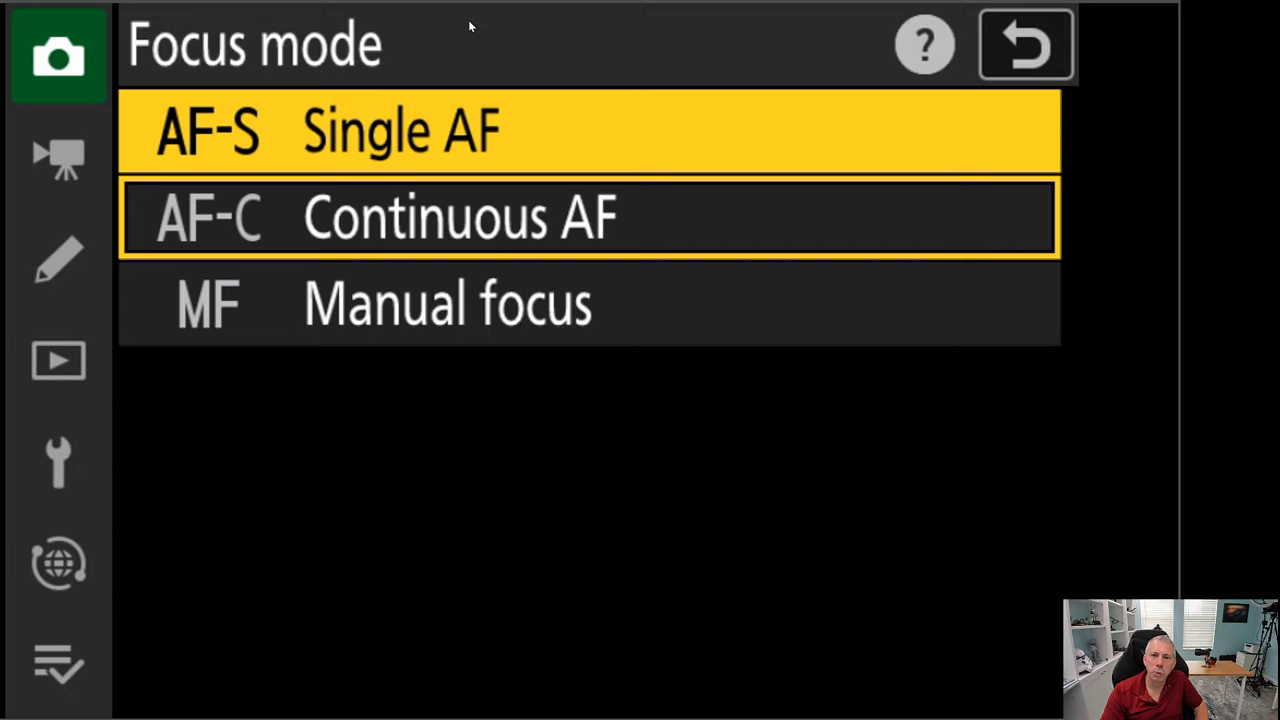
{"action": "key", "text": "Down"}
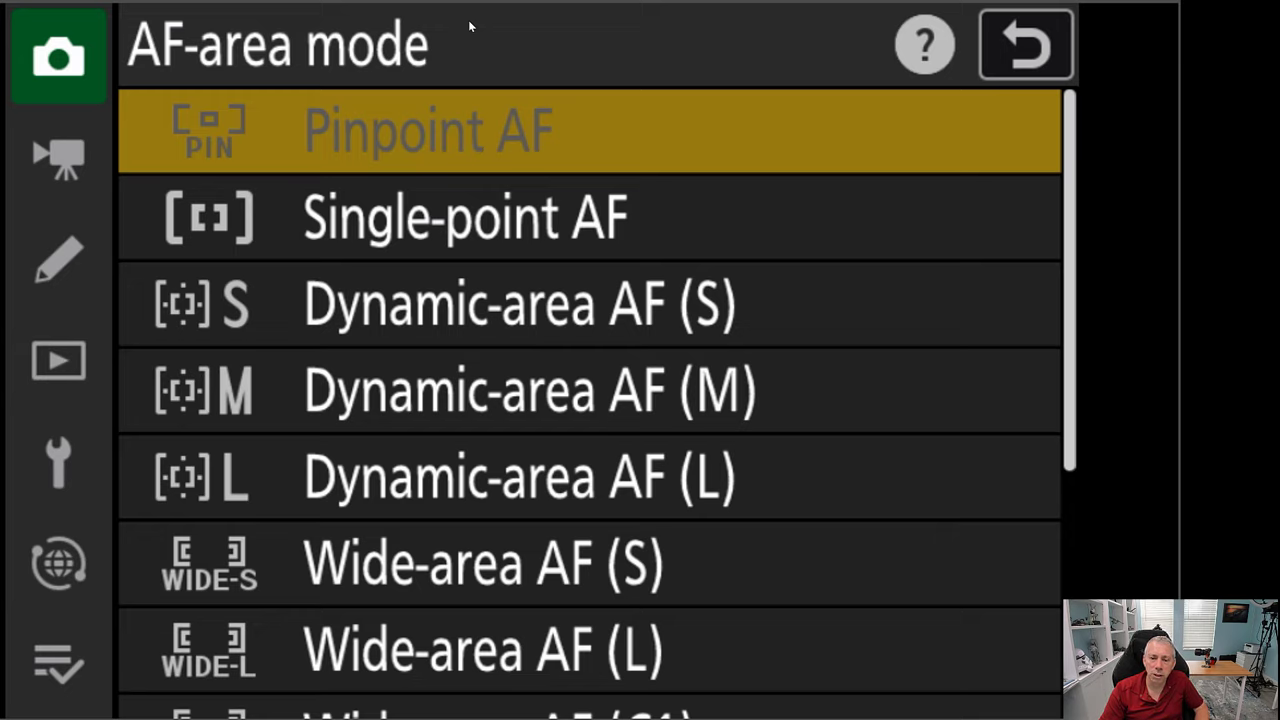
Step: Examine the available AF-area modes from Pinpoint AF through Auto-area AF
{"action": "key", "text": "Down"}
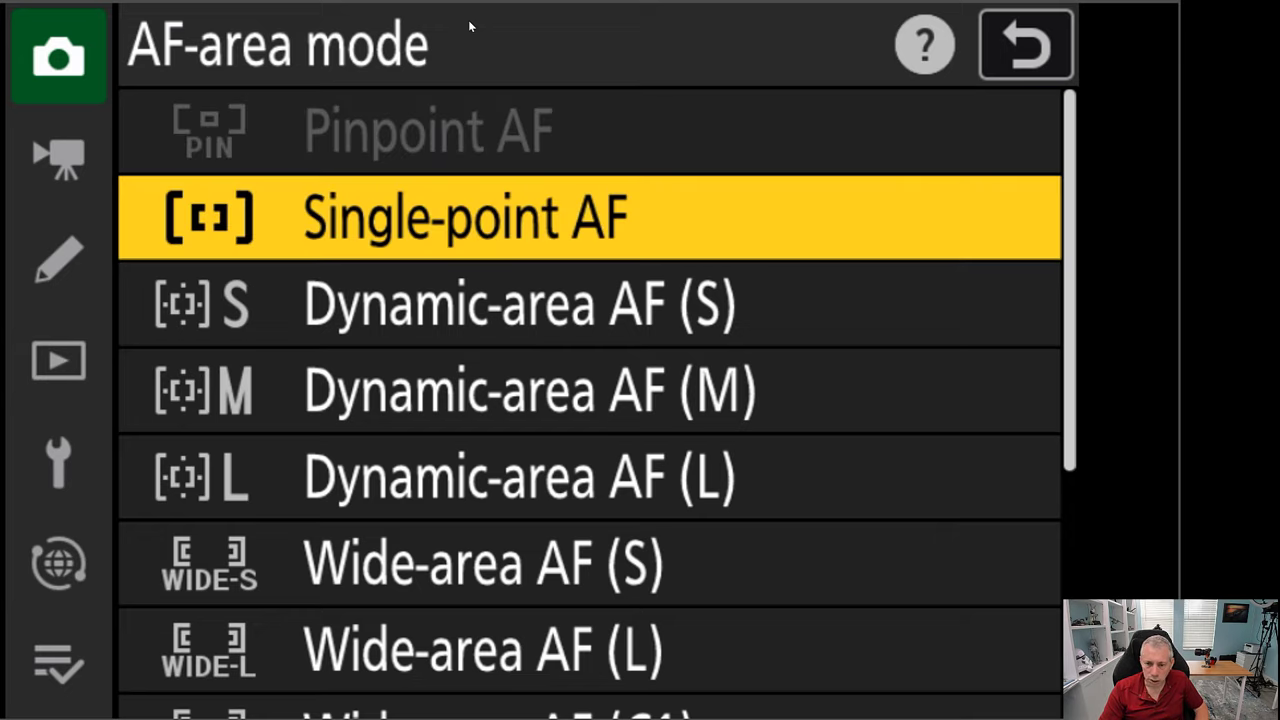
{"action": "key", "text": "Down"}
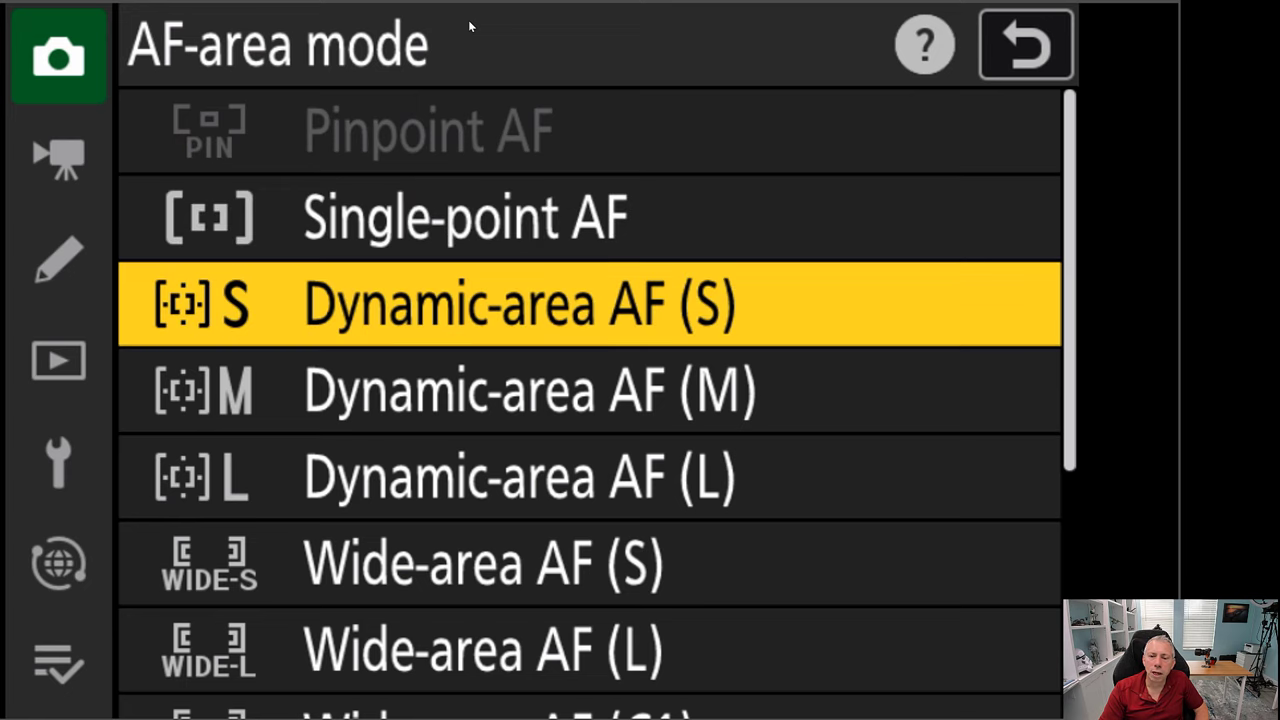
{"action": "key", "text": "Down"}
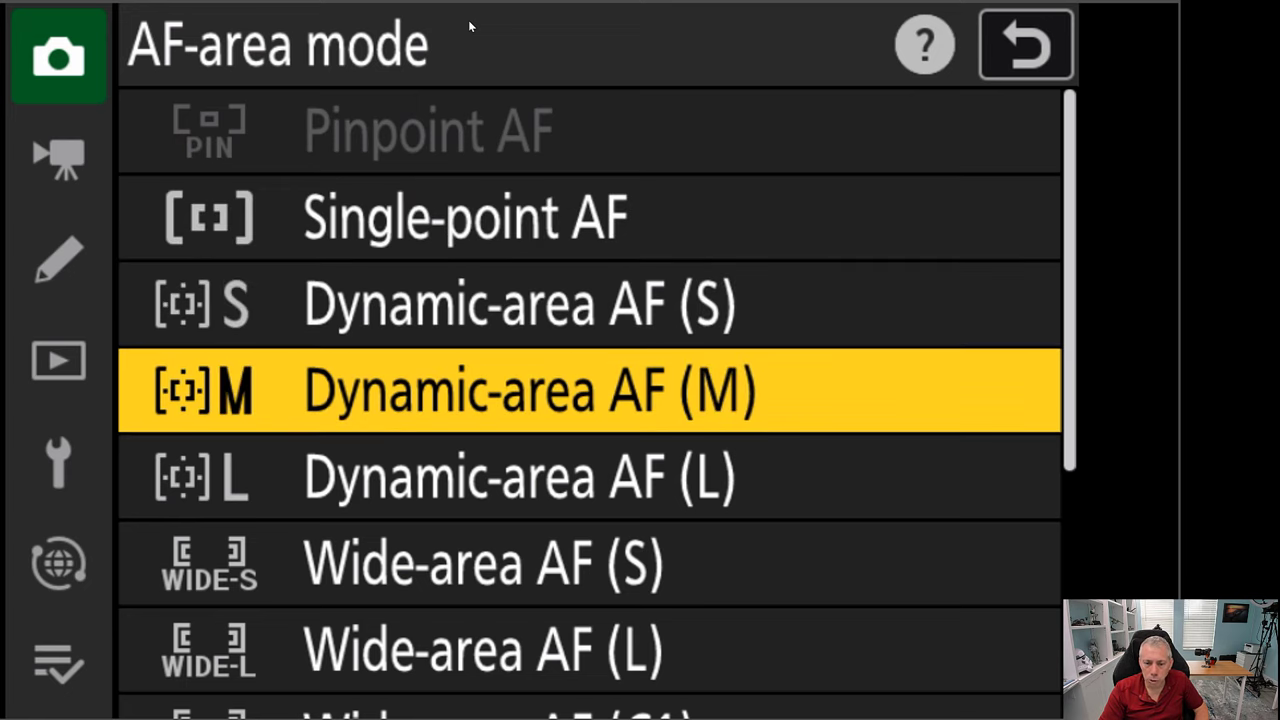
{"action": "key", "text": "Down"}
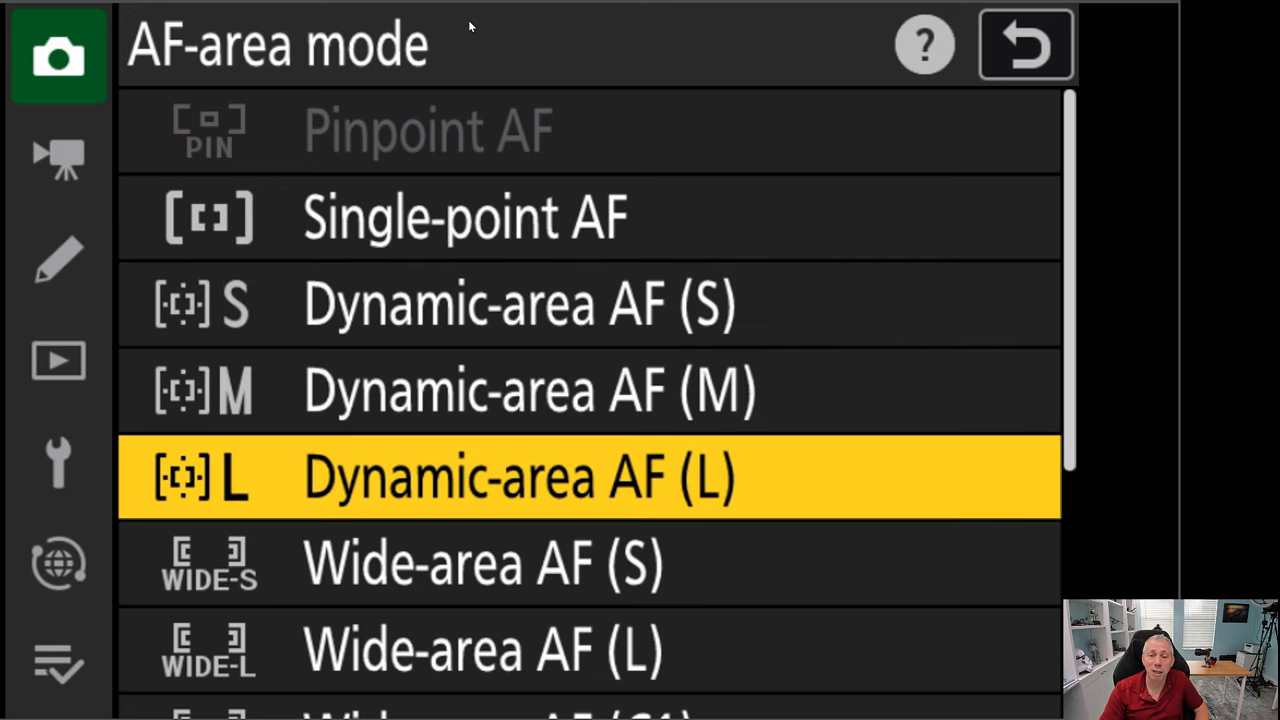
{"action": "key", "text": "Down"}
{"action": "key", "text": "Down"}
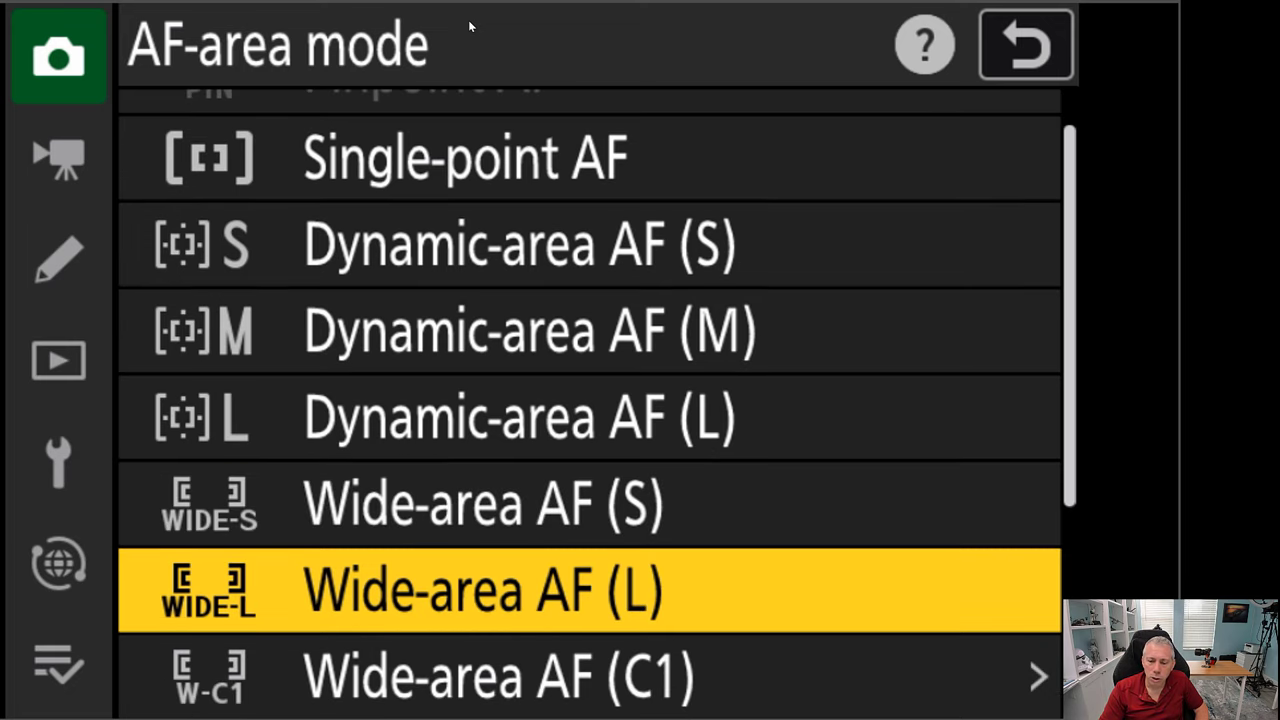
{"action": "key", "text": "Down"}
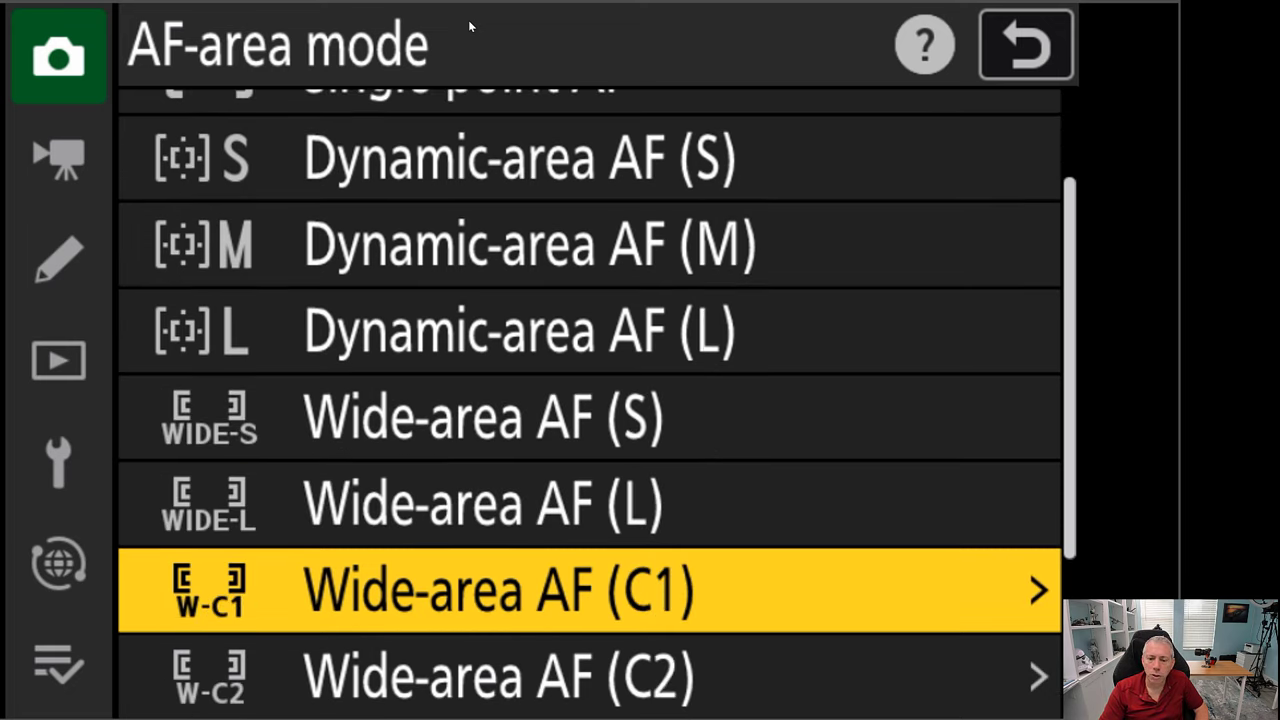
{"action": "key", "text": "Down"}
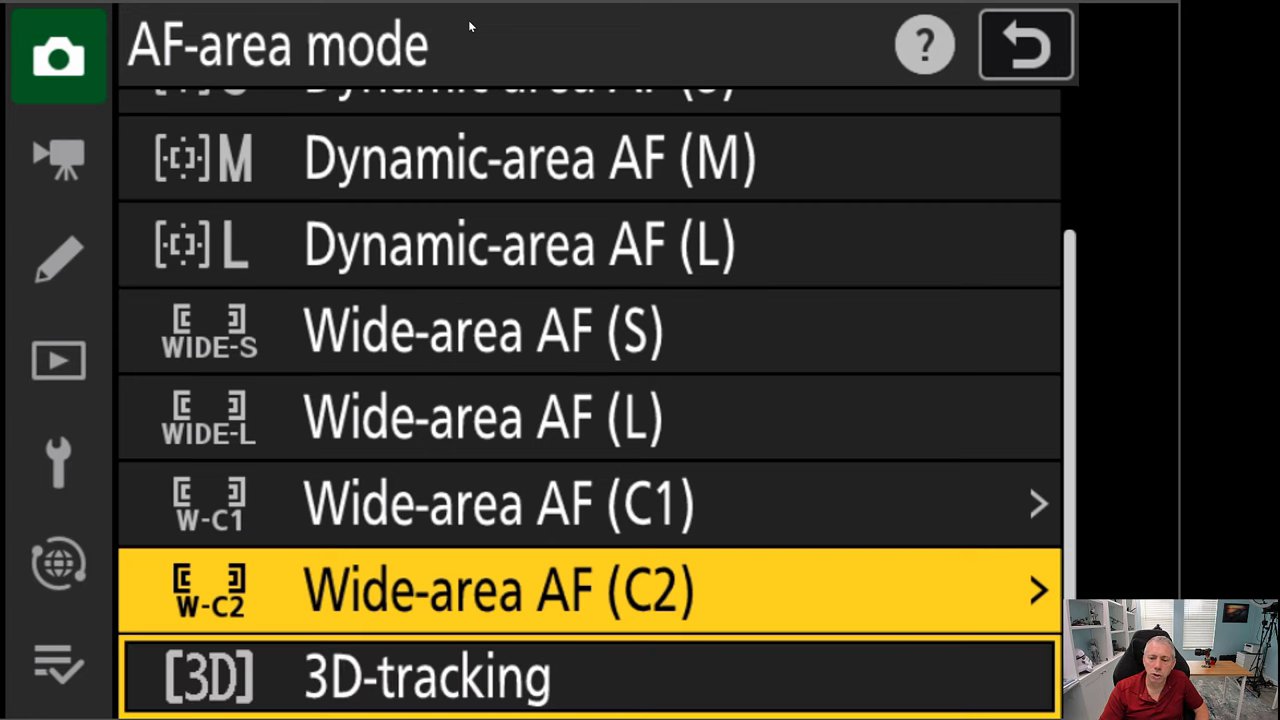
{"action": "key", "text": "Down"}
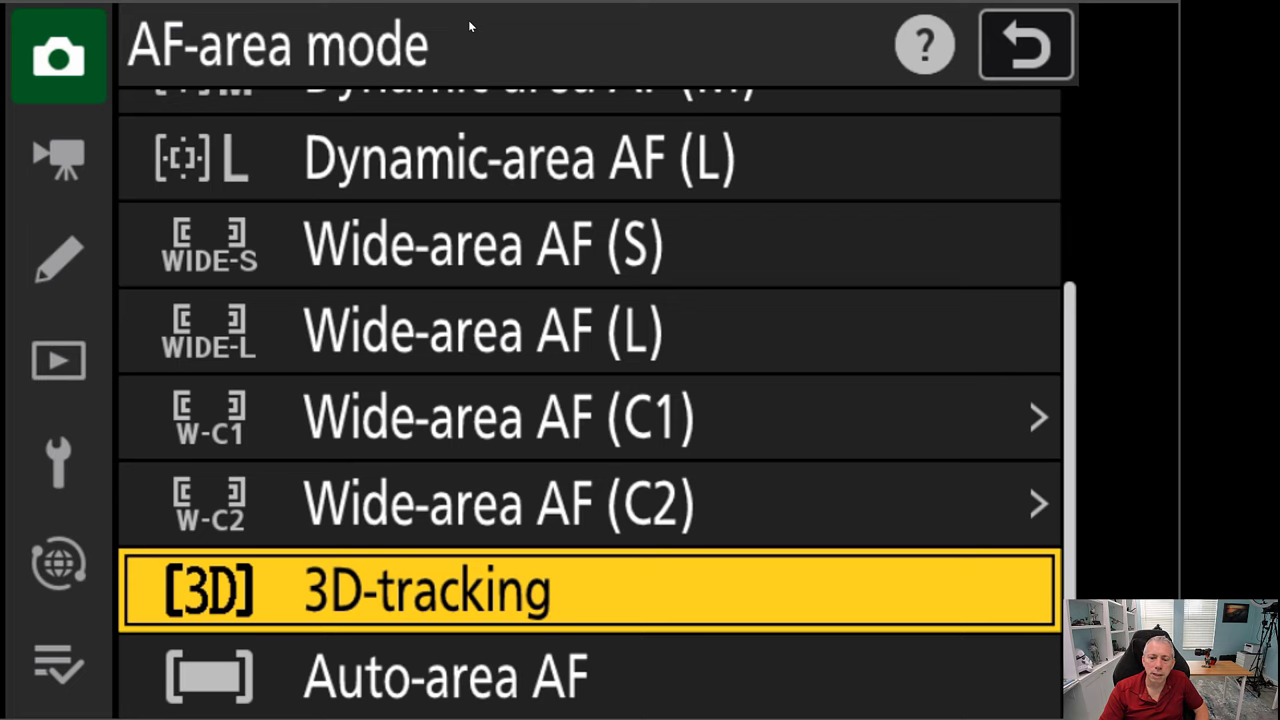
{"action": "key", "text": "Down"}
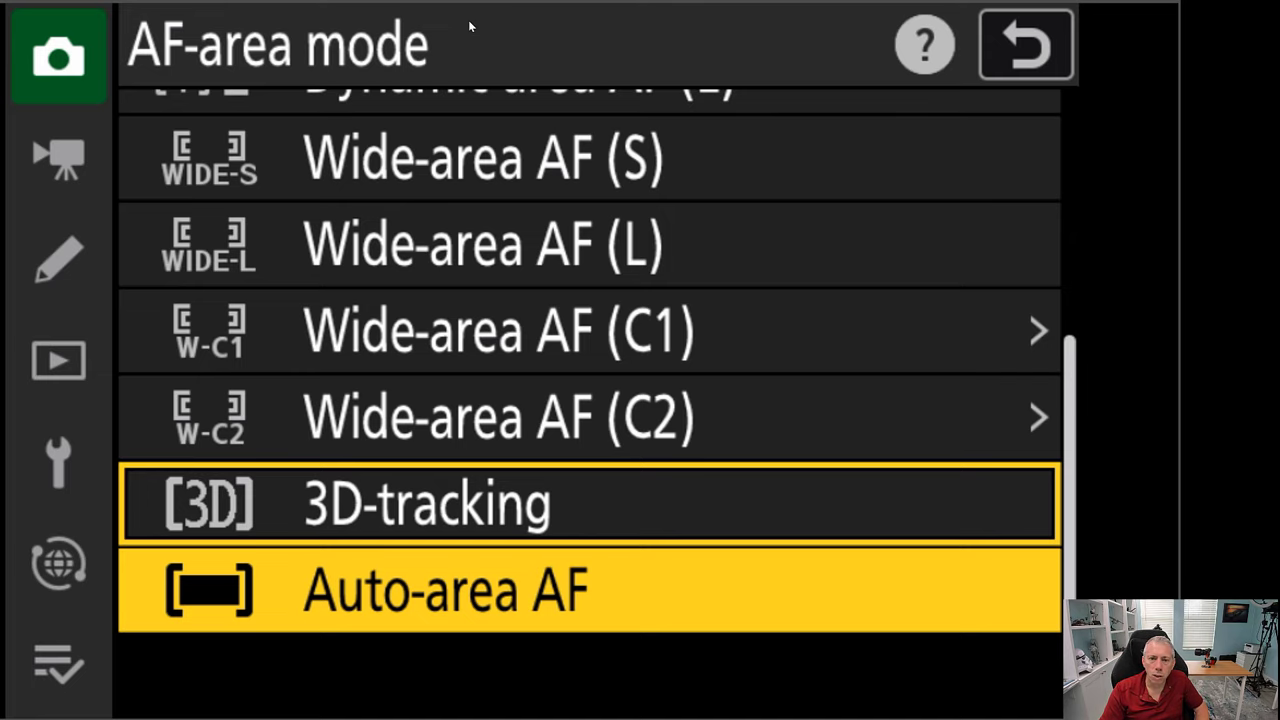
Step: Go through the AF-area modes again from the first one and choose Wide-area AF (C2)
{"action": "key", "text": "Down"}
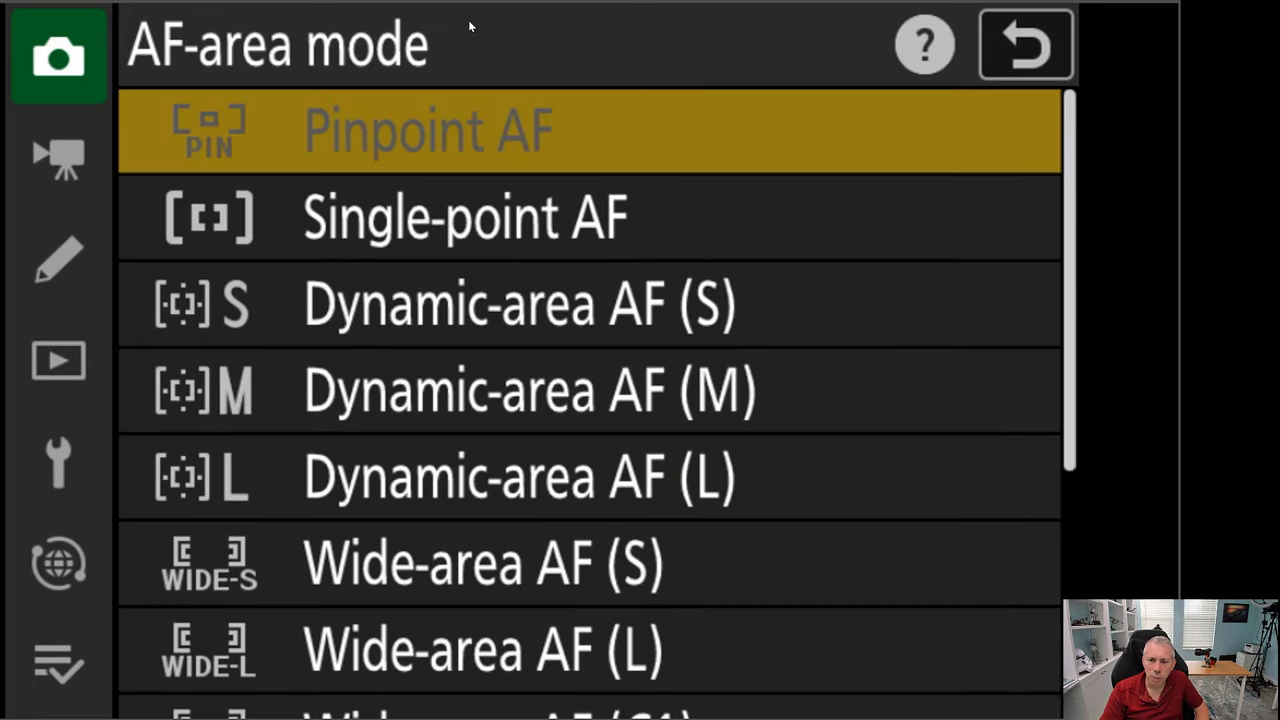
{"action": "key", "text": "Down"}
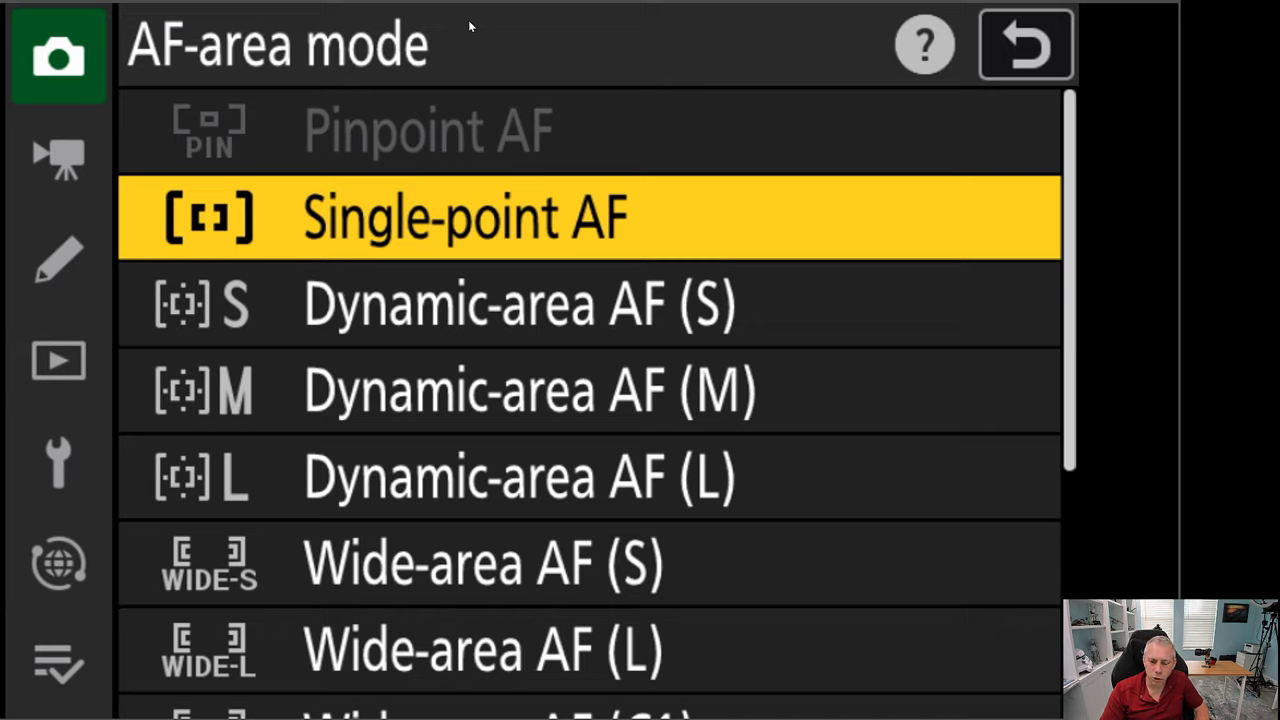
{"action": "key", "text": "Down"}
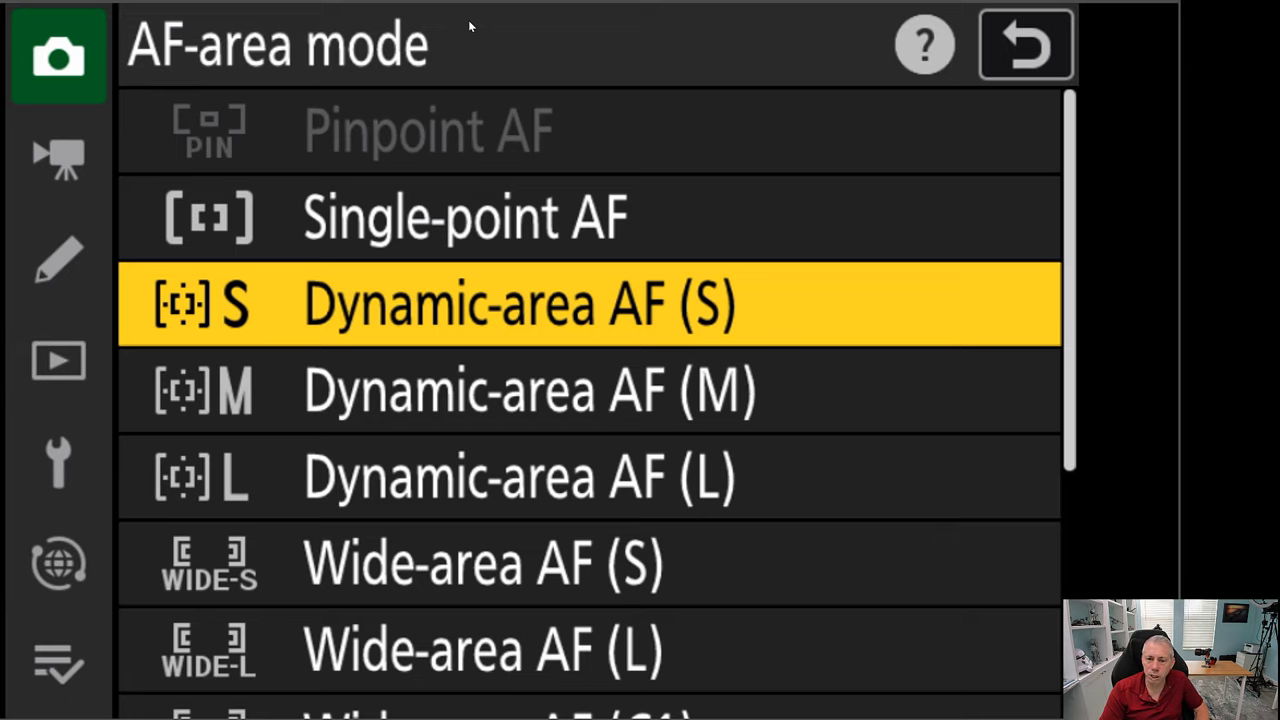
{"action": "key", "text": "Down"}
{"action": "key", "text": "Down"}
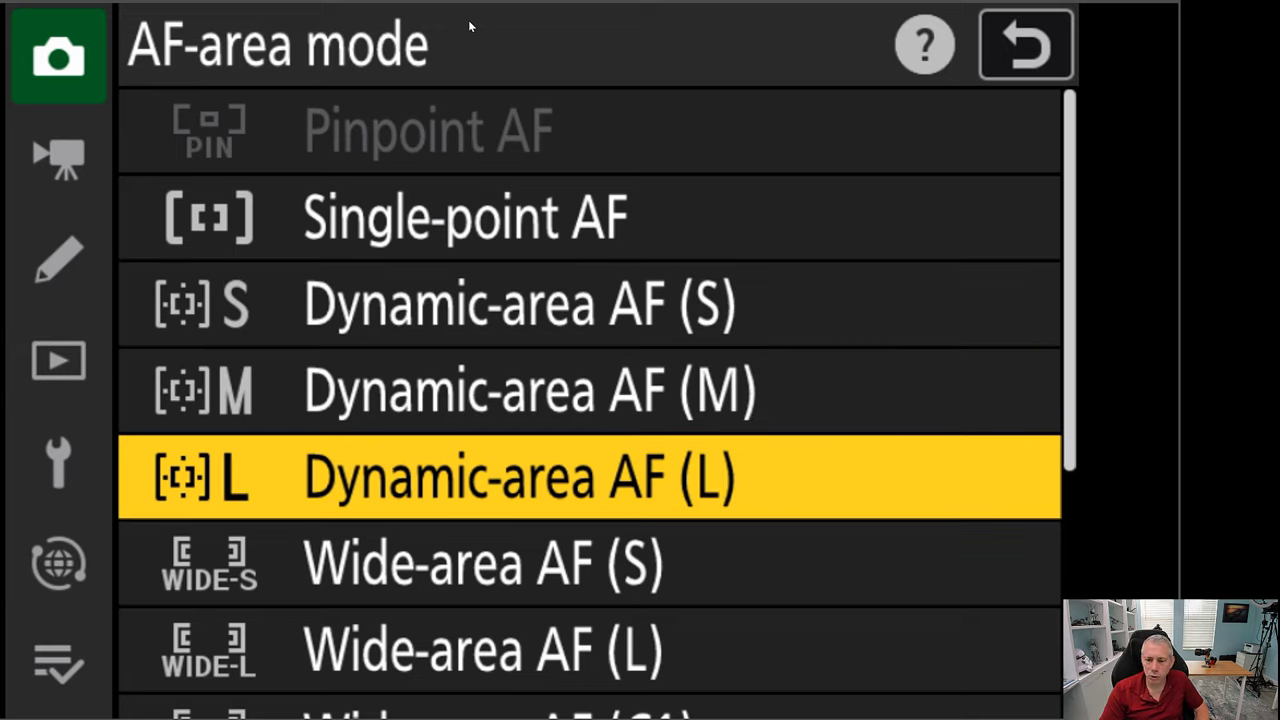
{"action": "key", "text": "Down"}
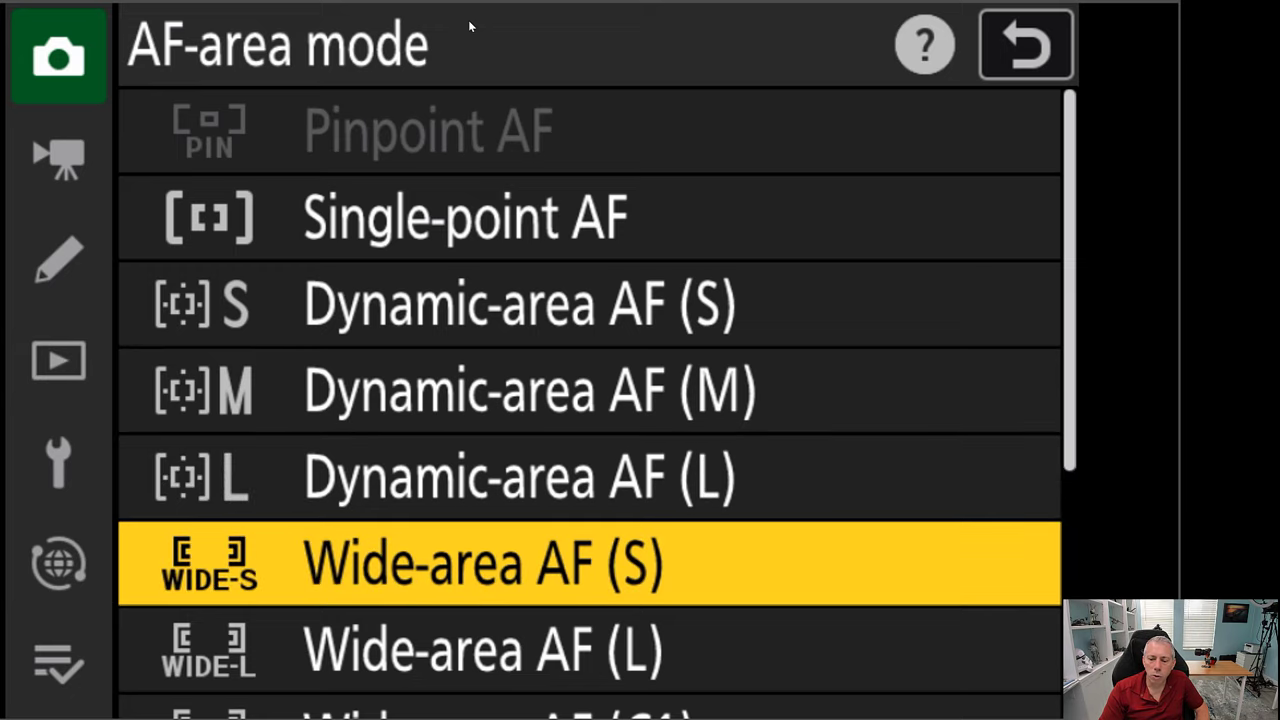
{"action": "key", "text": "Down"}
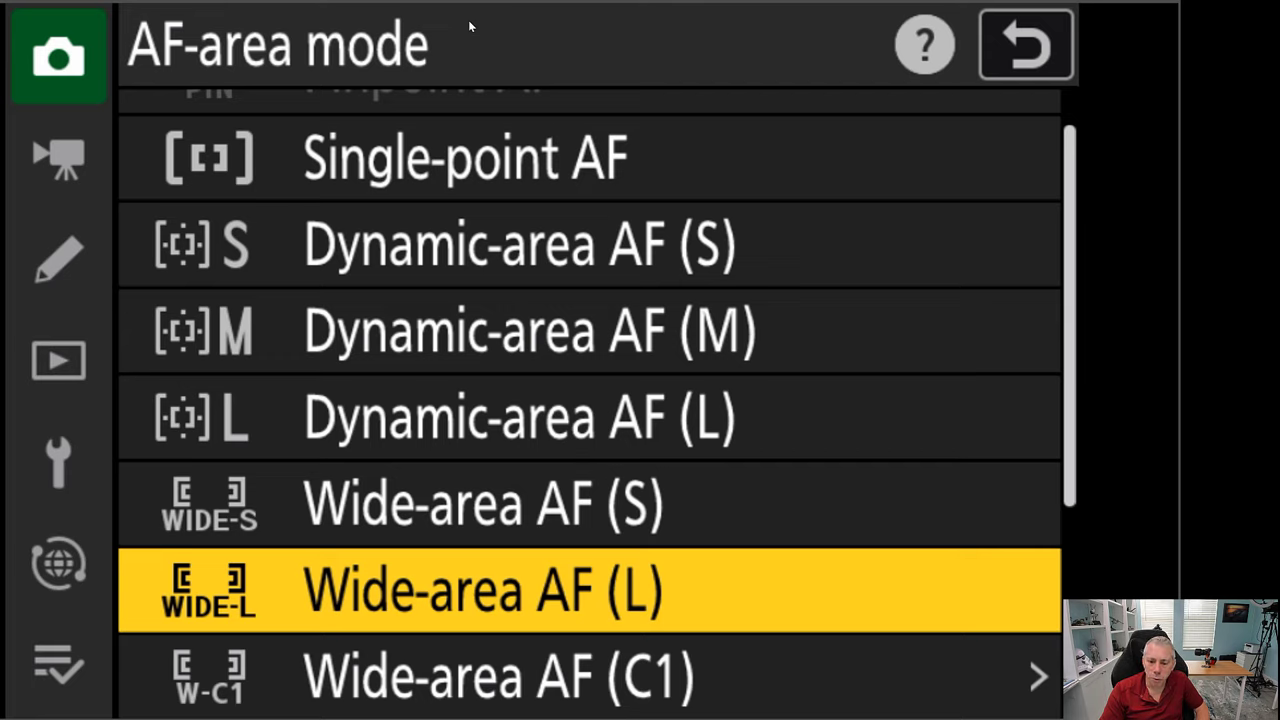
{"action": "key", "text": "Down"}
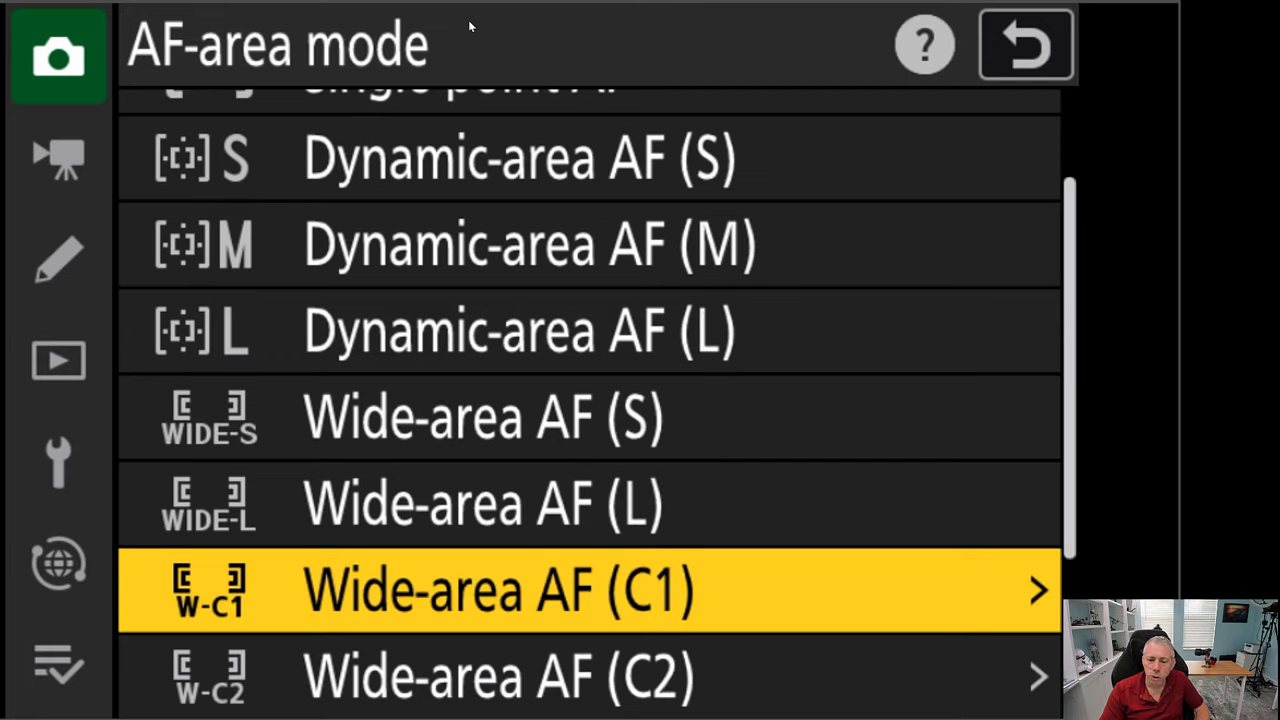
{"action": "key", "text": "Down"}
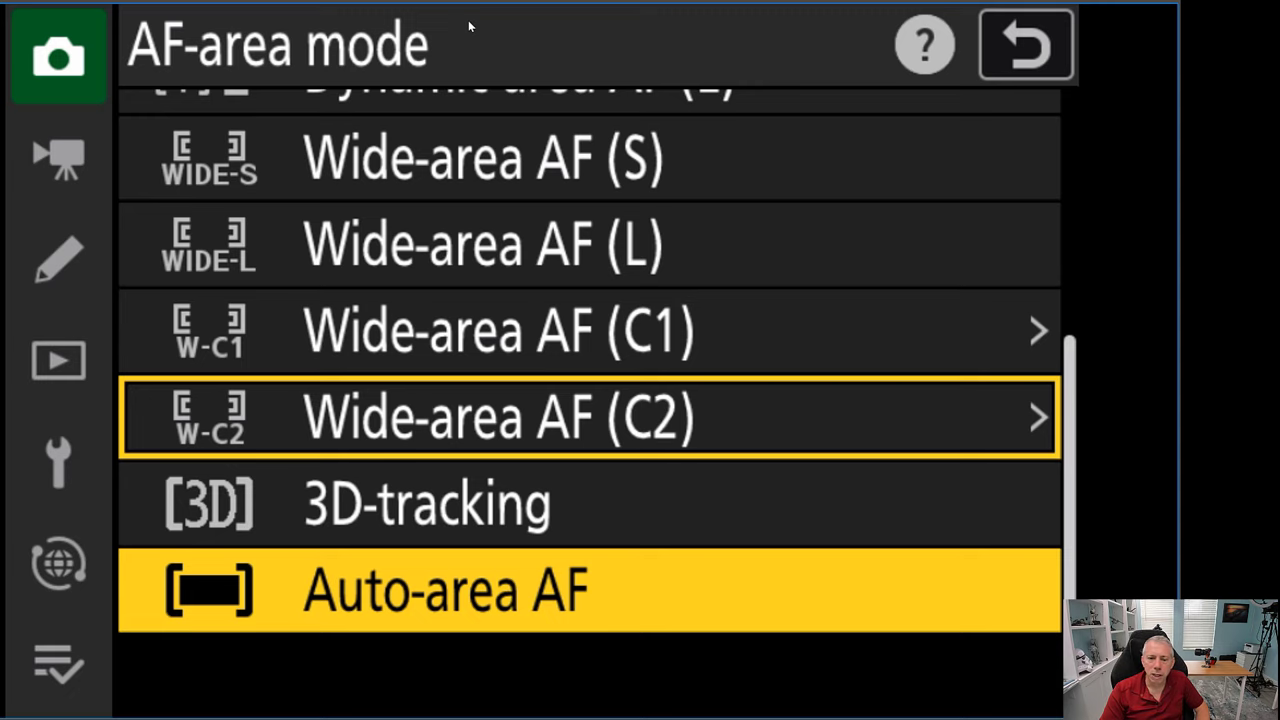
Step: Review the AF subject detection options from Auto to Subject detection off and select People
{"action": "key", "text": "Down"}
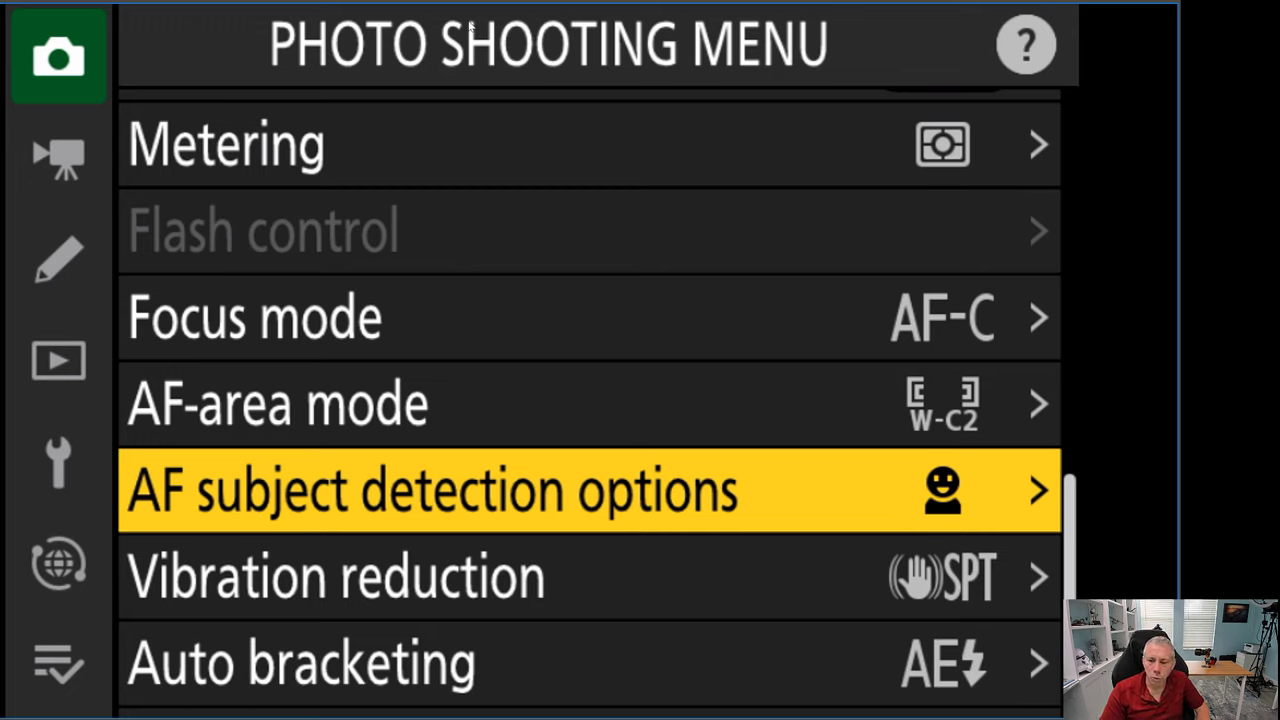
{"action": "key", "text": "Right"}
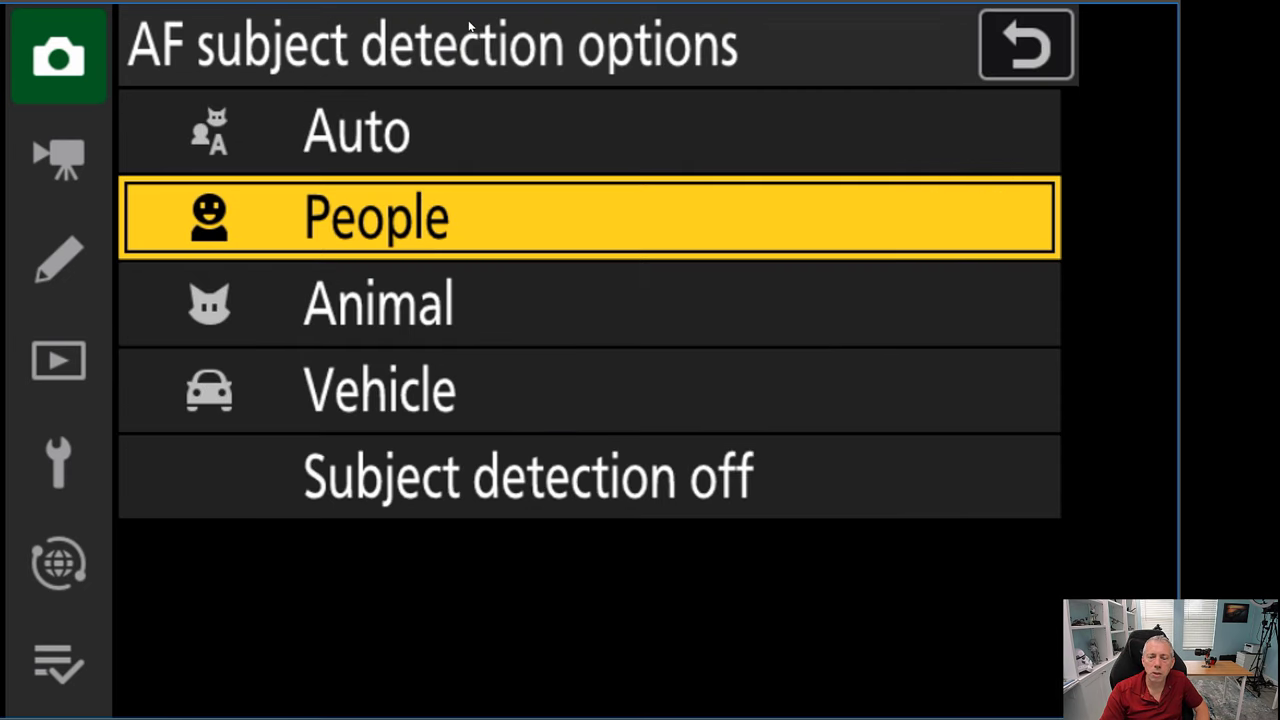
{"action": "key", "text": "Up"}
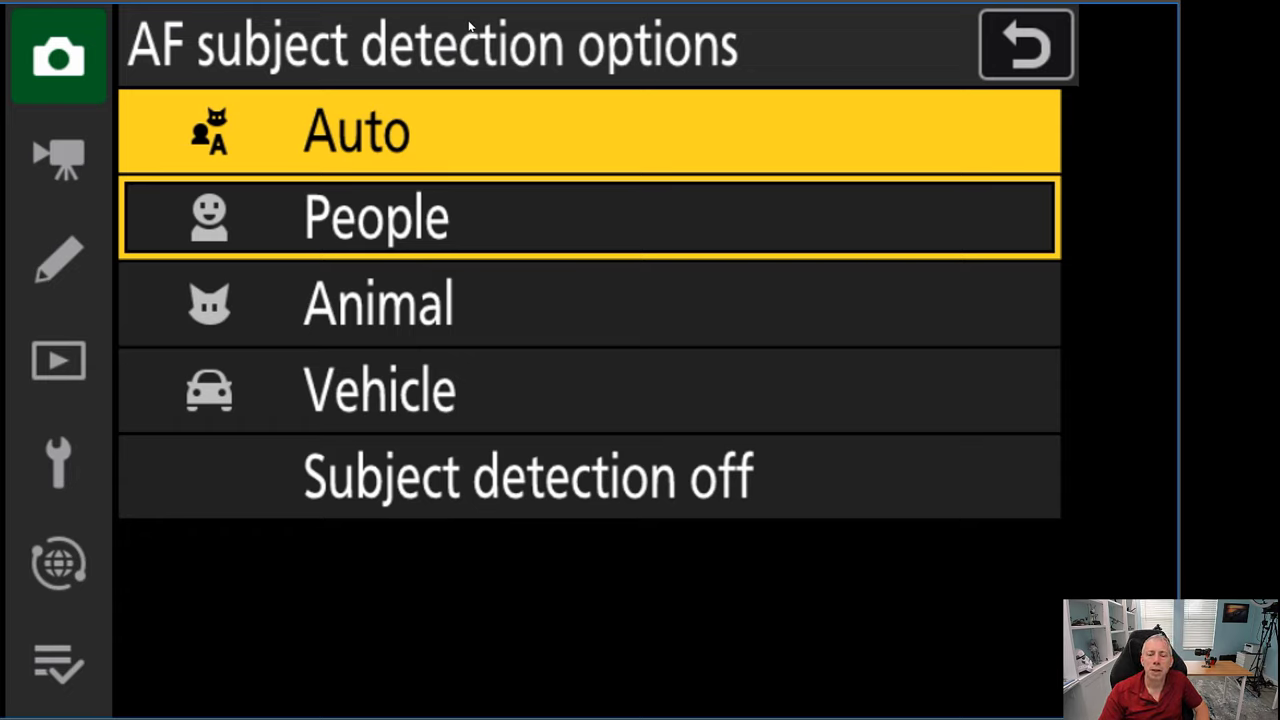
{"action": "key", "text": "Down"}
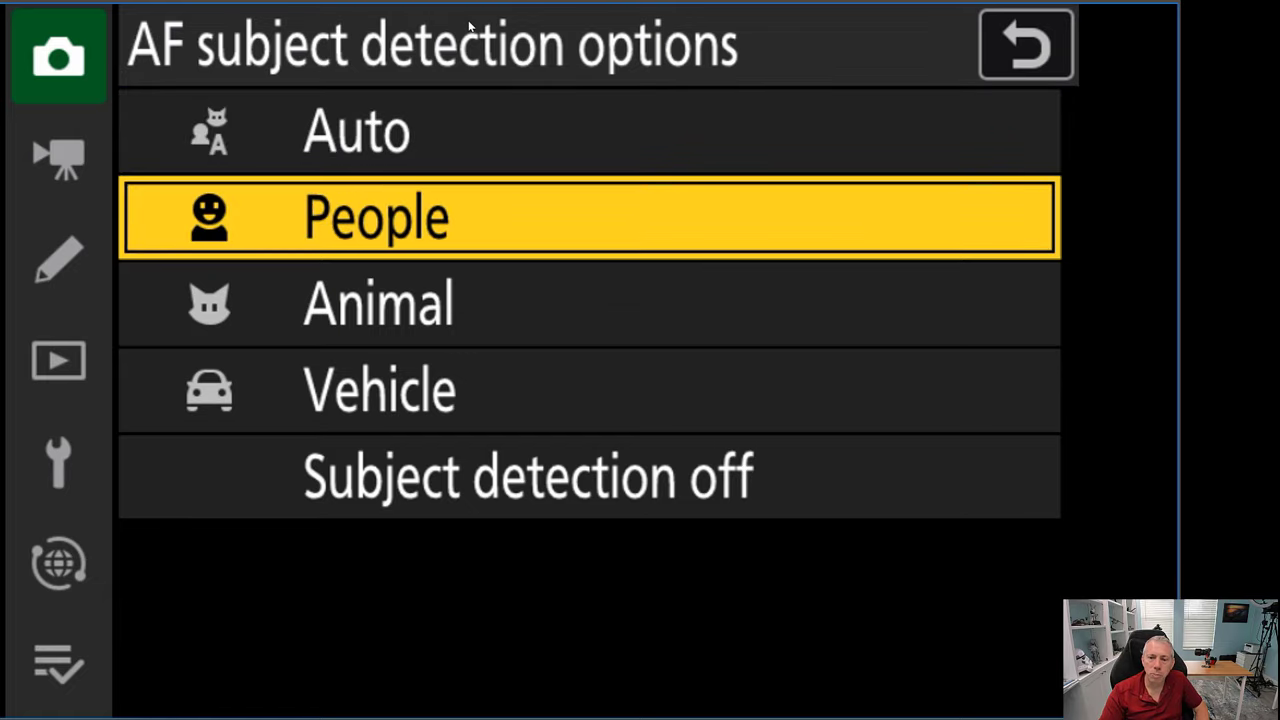
{"action": "key", "text": "Down"}
{"action": "key", "text": "Down"}
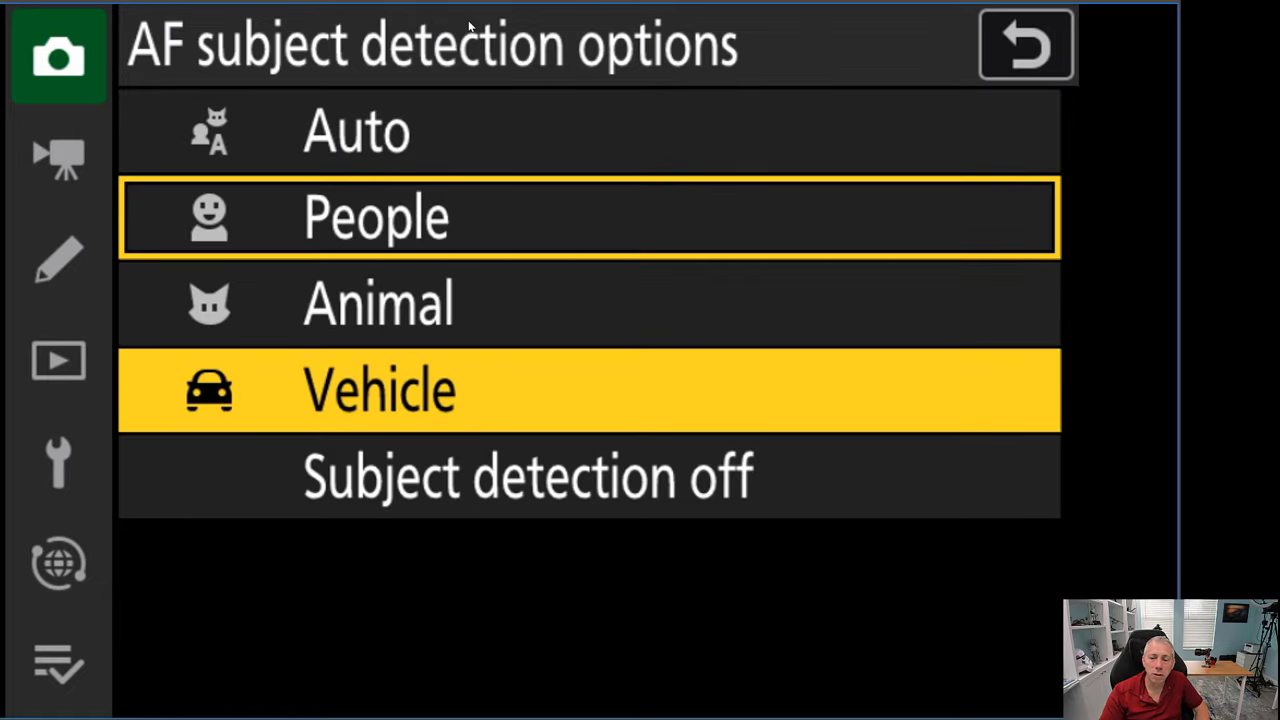
{"action": "key", "text": "Down"}
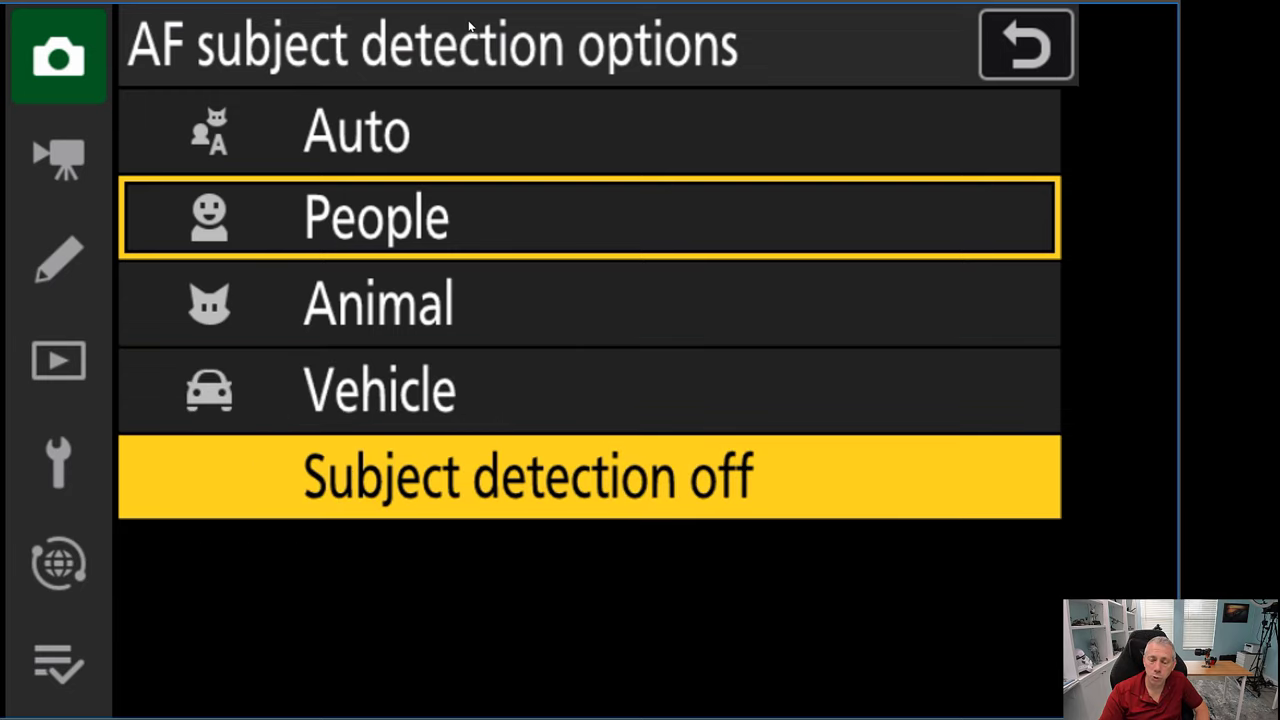
{"action": "key", "text": "Up"}
{"action": "key", "text": "Up"}
{"action": "key", "text": "Up"}
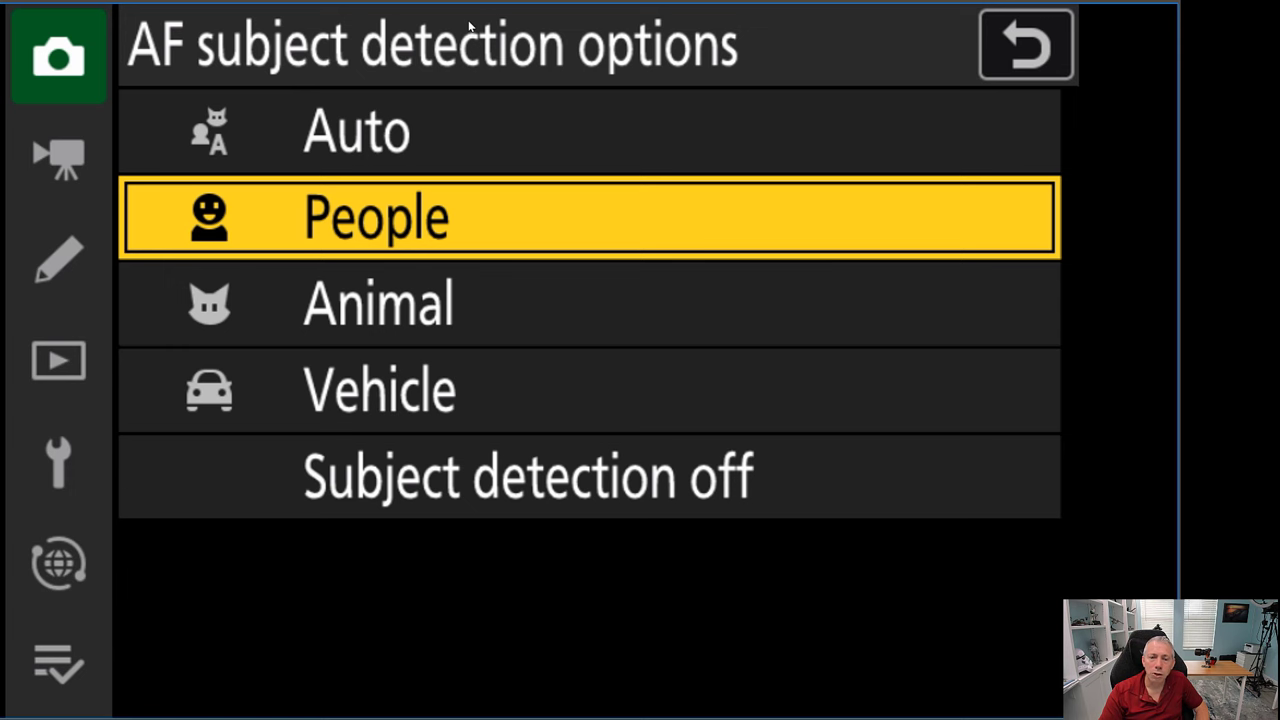
{"action": "key", "text": "Return"}
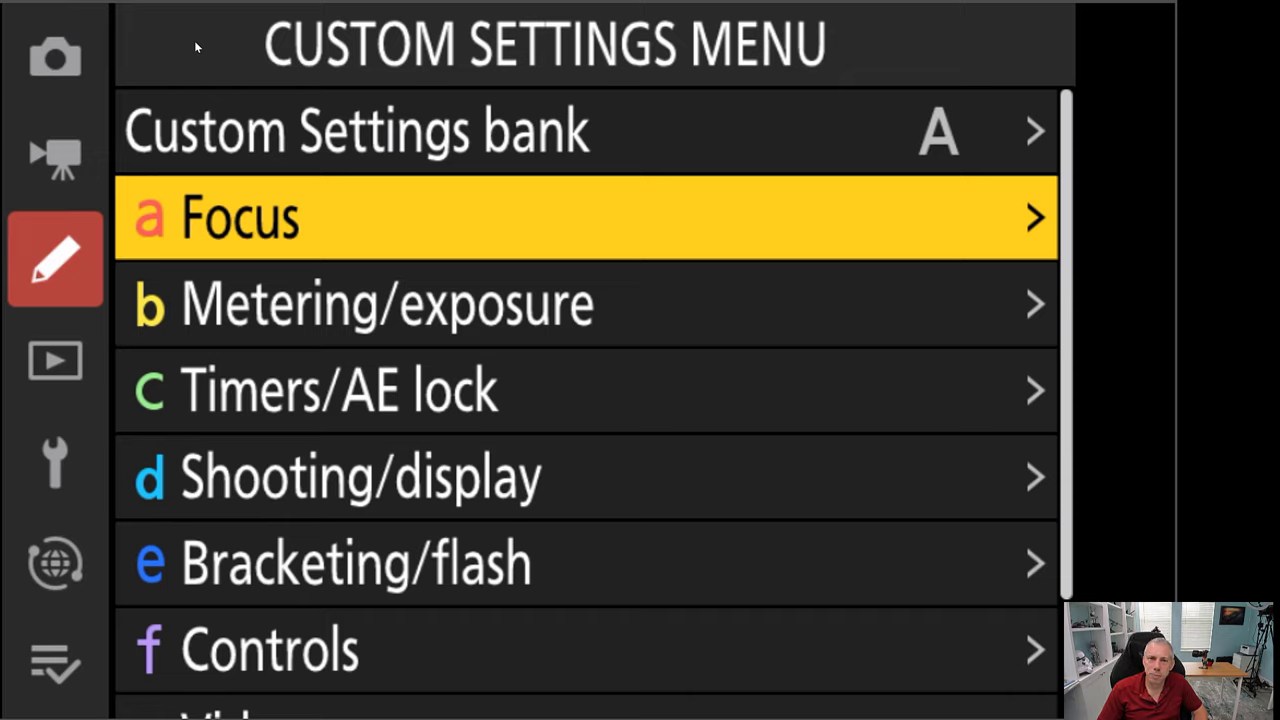
Step: In the custom Focus settings, set a1 AF-C priority selection to Release
{"action": "key", "text": "Left"}
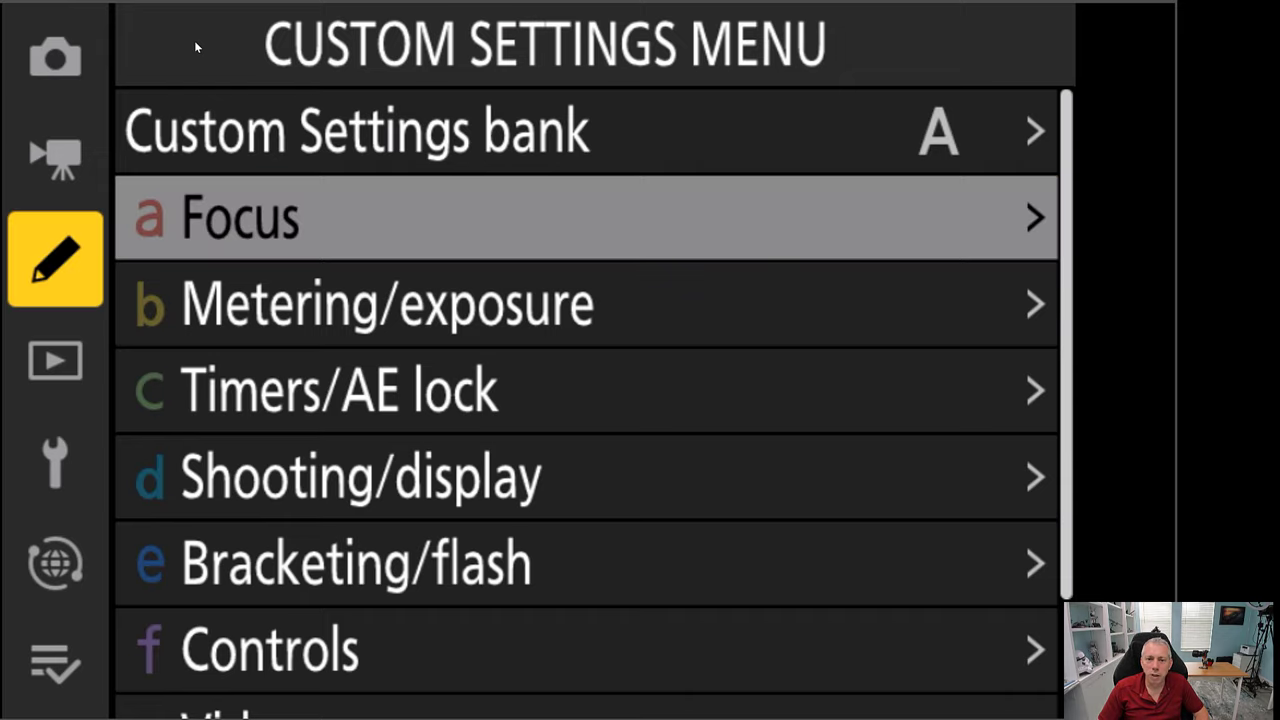
{"action": "key", "text": "Right"}
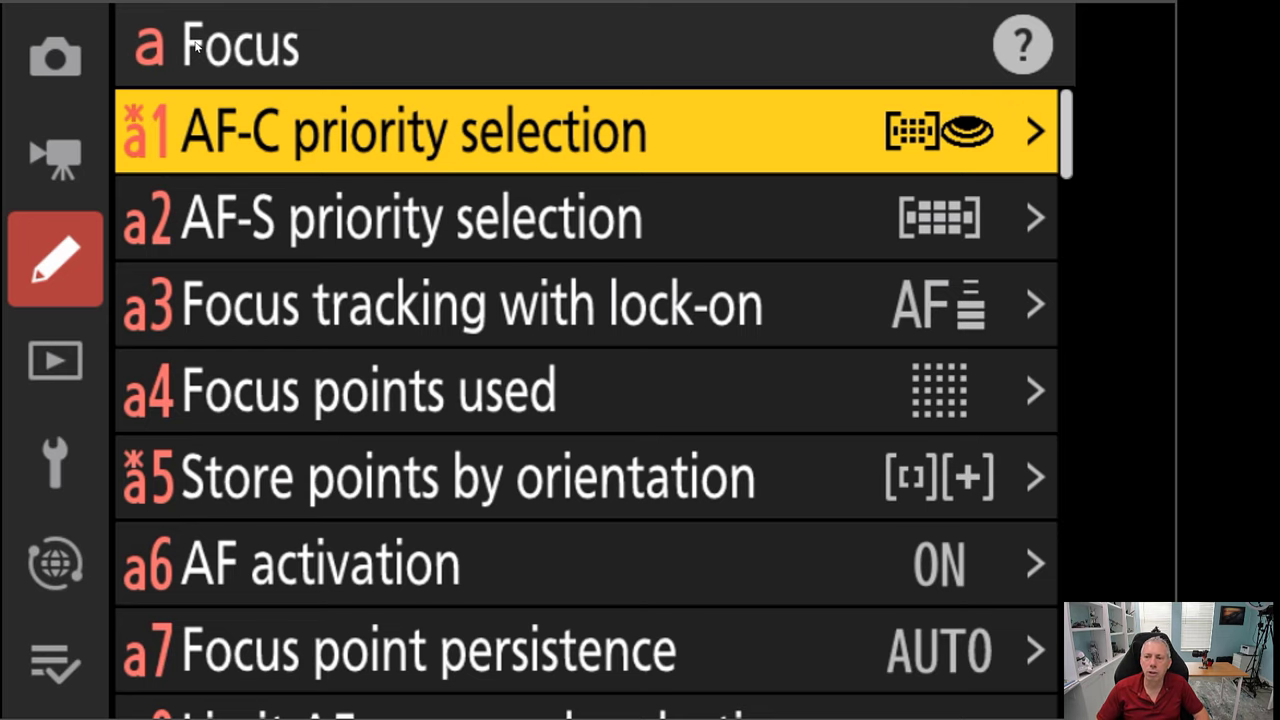
{"action": "key", "text": "Right"}
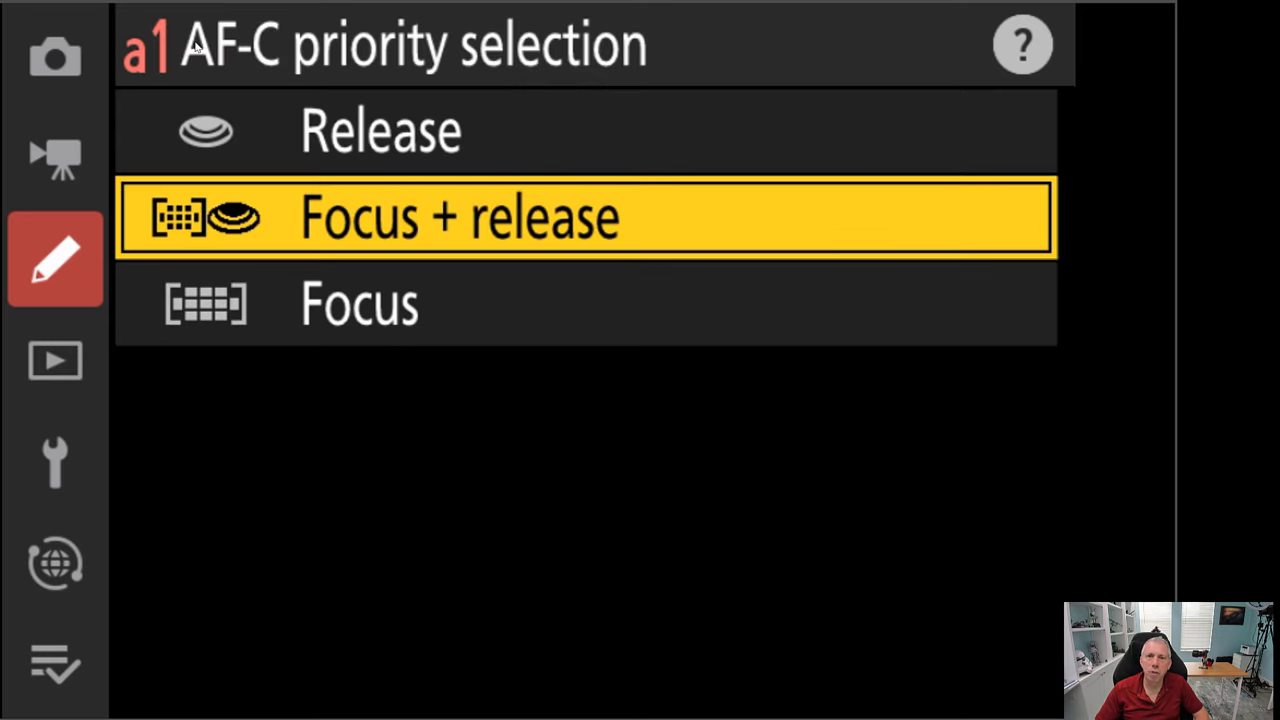
{"action": "key", "text": "Up"}
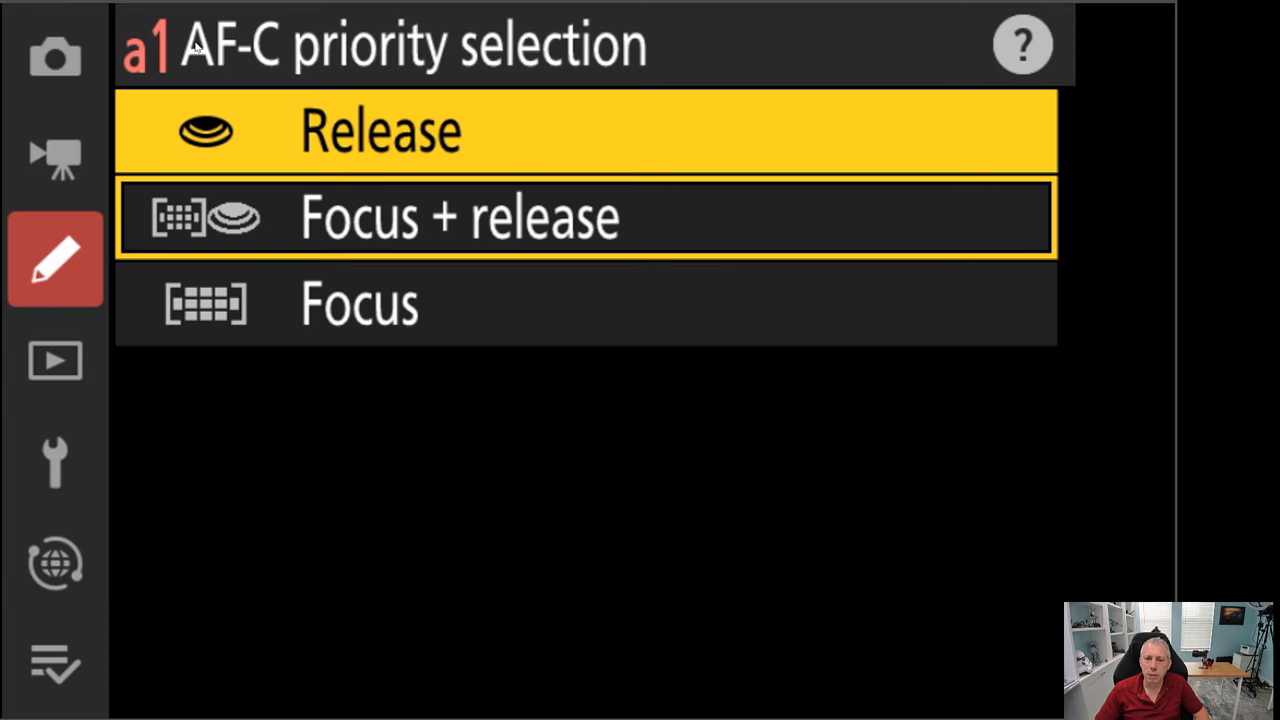
{"action": "key", "text": "Return"}
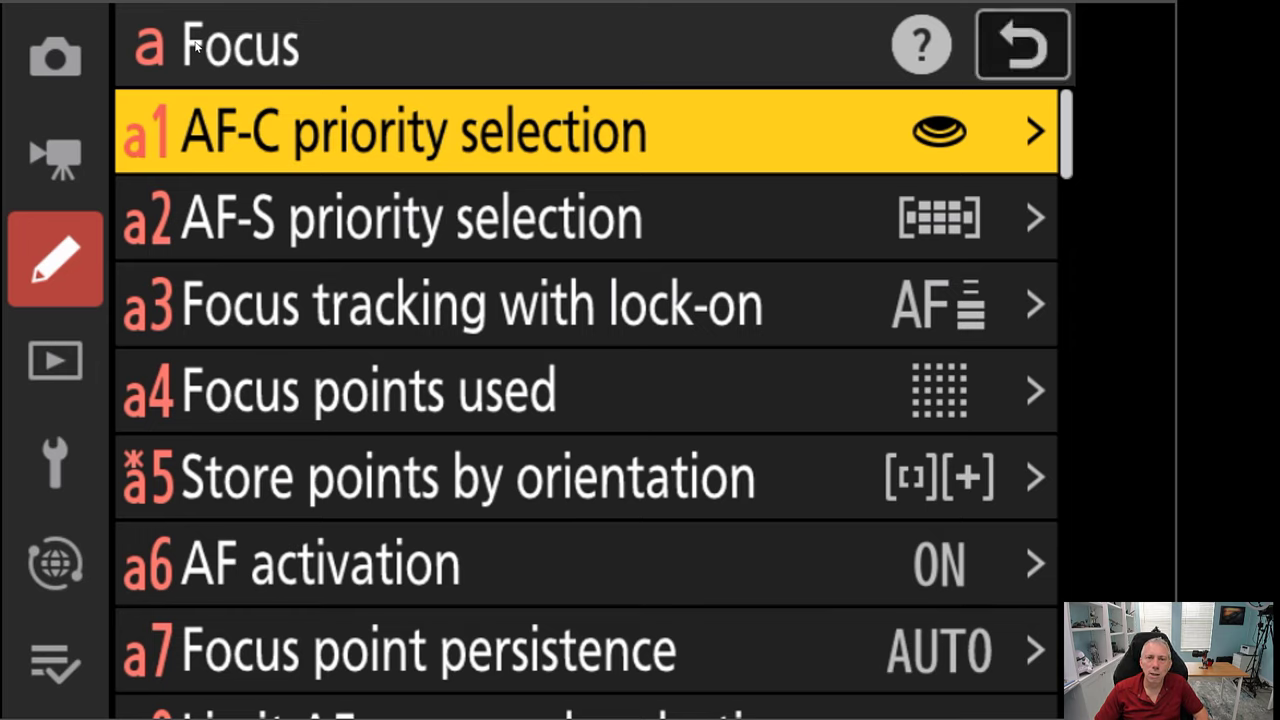
Step: Compare the a1 AF-C priority selection options and set it to Focus + release
{"action": "key", "text": "Return"}
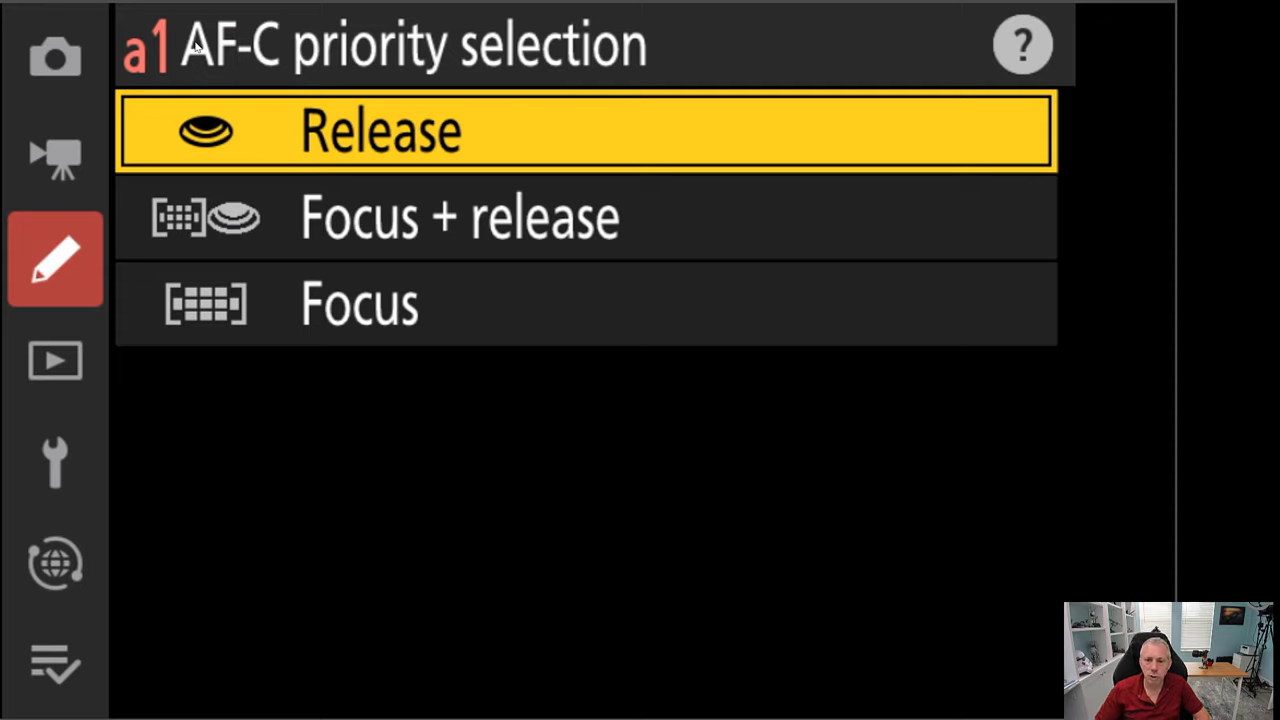
{"action": "key", "text": "Down"}
{"action": "key", "text": "Up"}
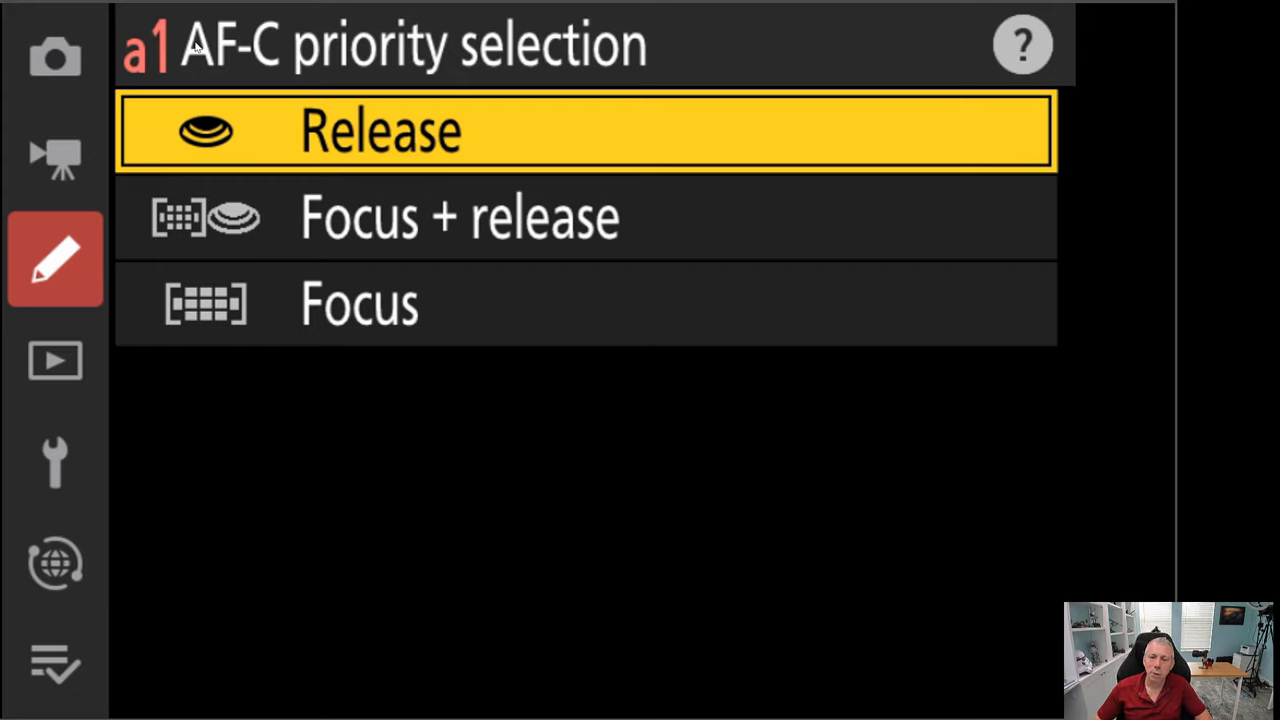
{"action": "key", "text": "Down"}
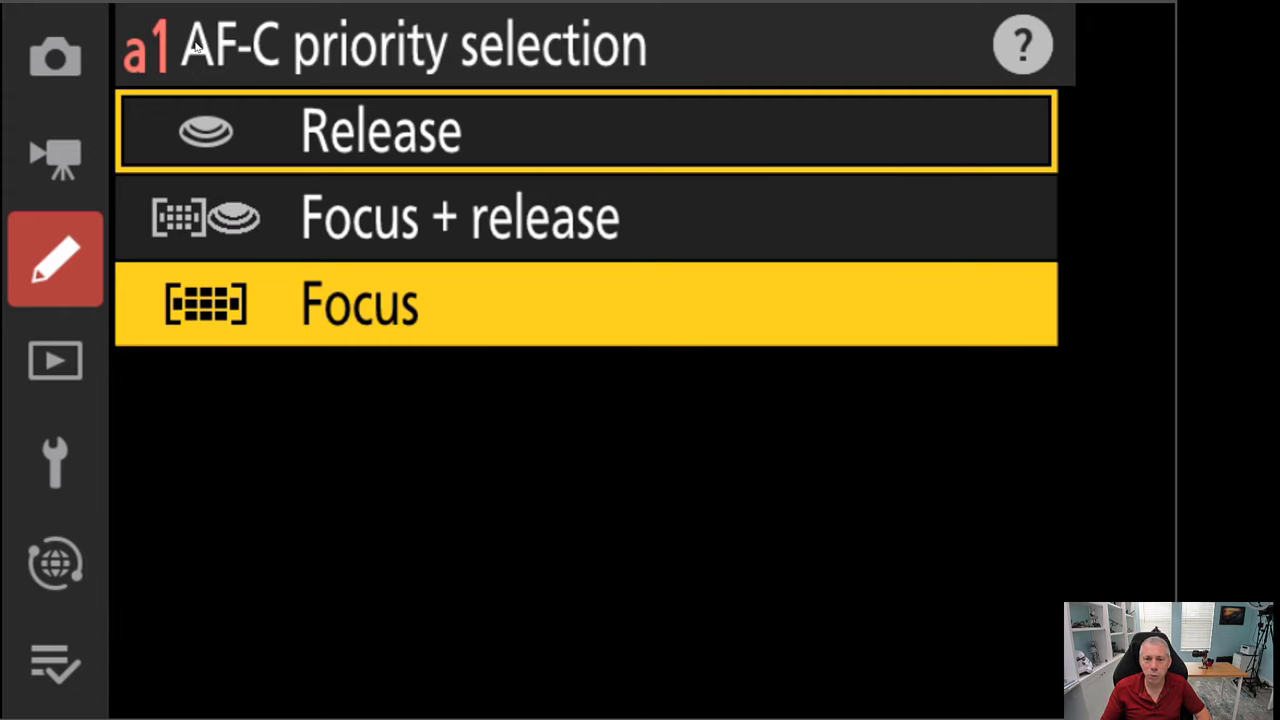
{"action": "key", "text": "Up"}
{"action": "key", "text": "Up"}
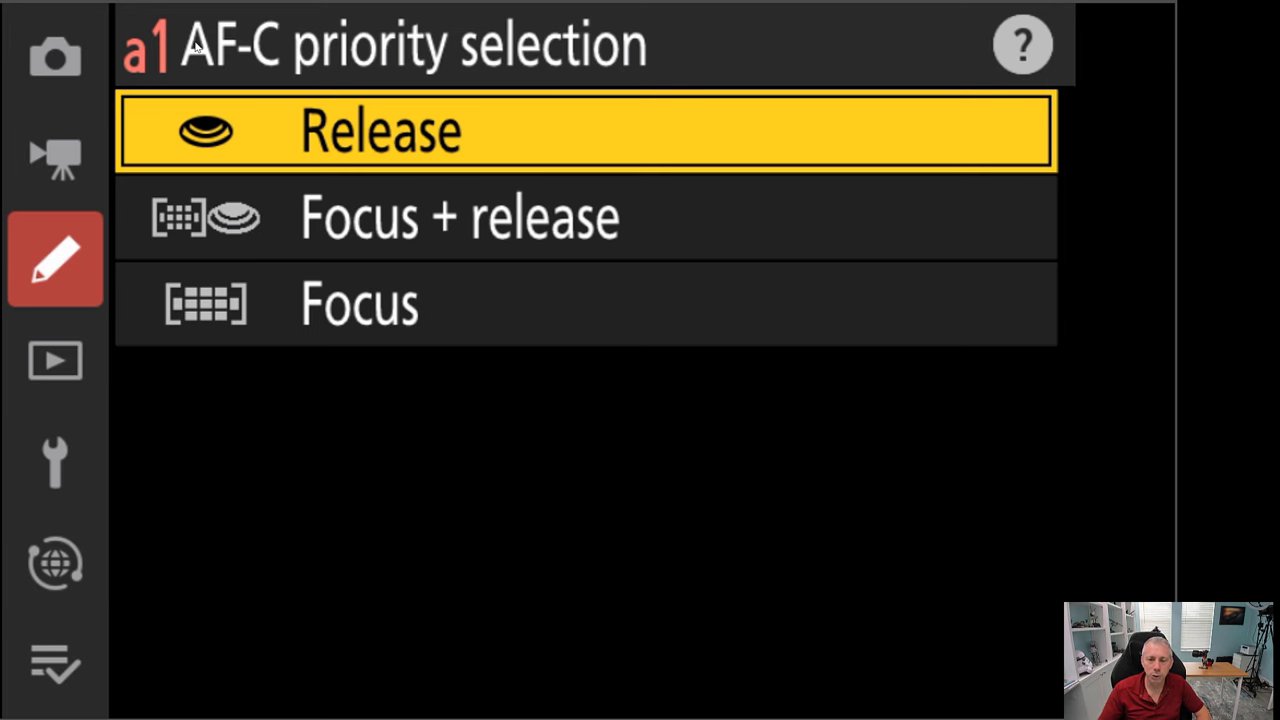
{"action": "key", "text": "Down"}
{"action": "key", "text": "Return"}
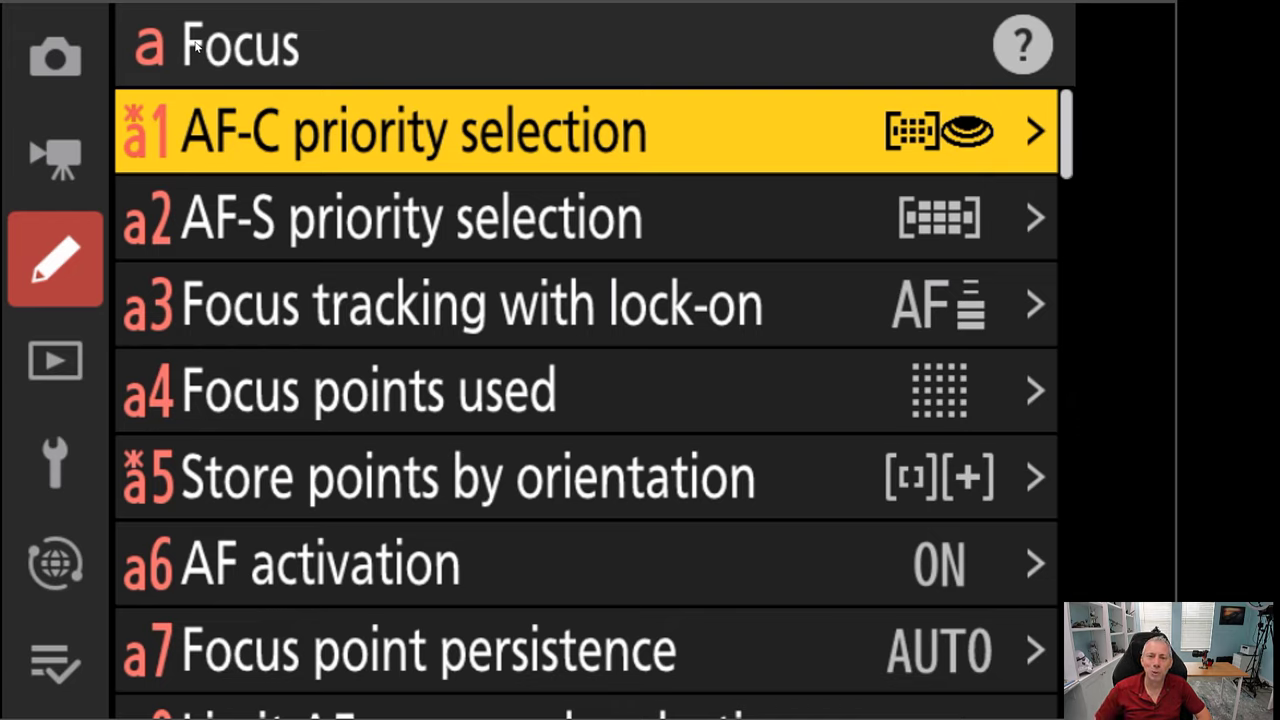
Step: Compare Release and Focus for a2 AF-S priority selection and confirm Focus
{"action": "key", "text": "Down"}
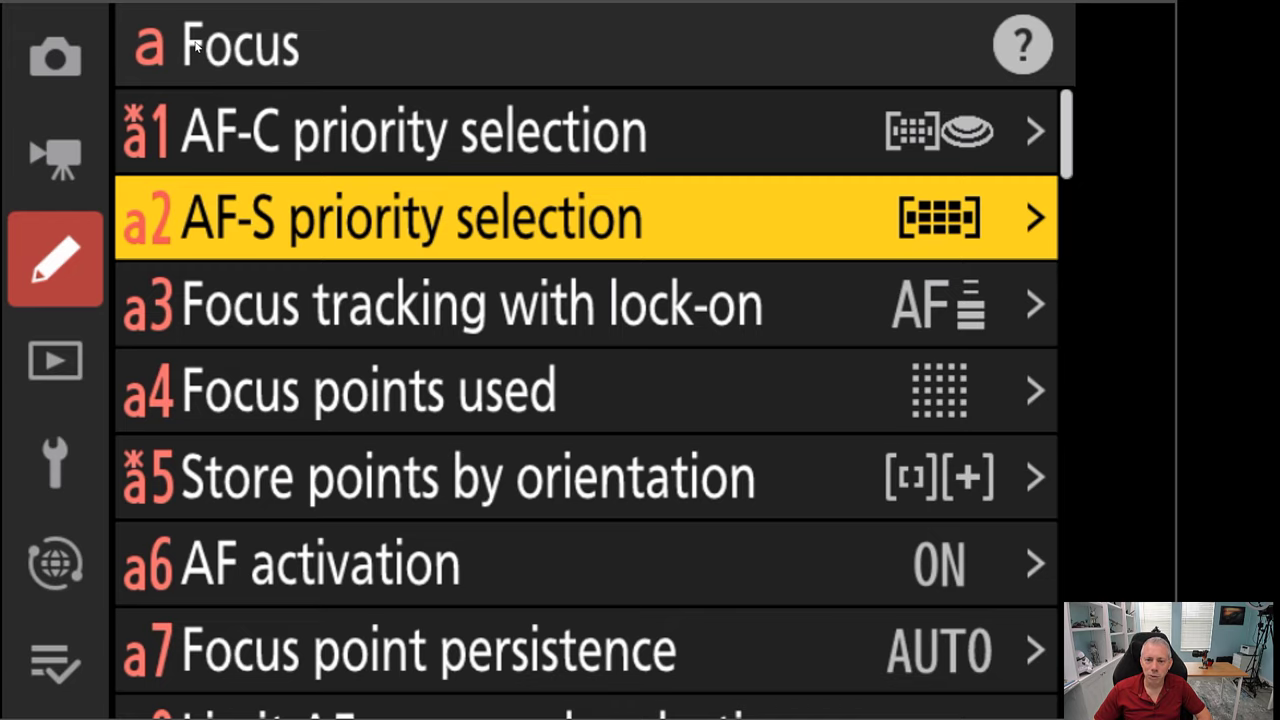
{"action": "key", "text": "Right"}
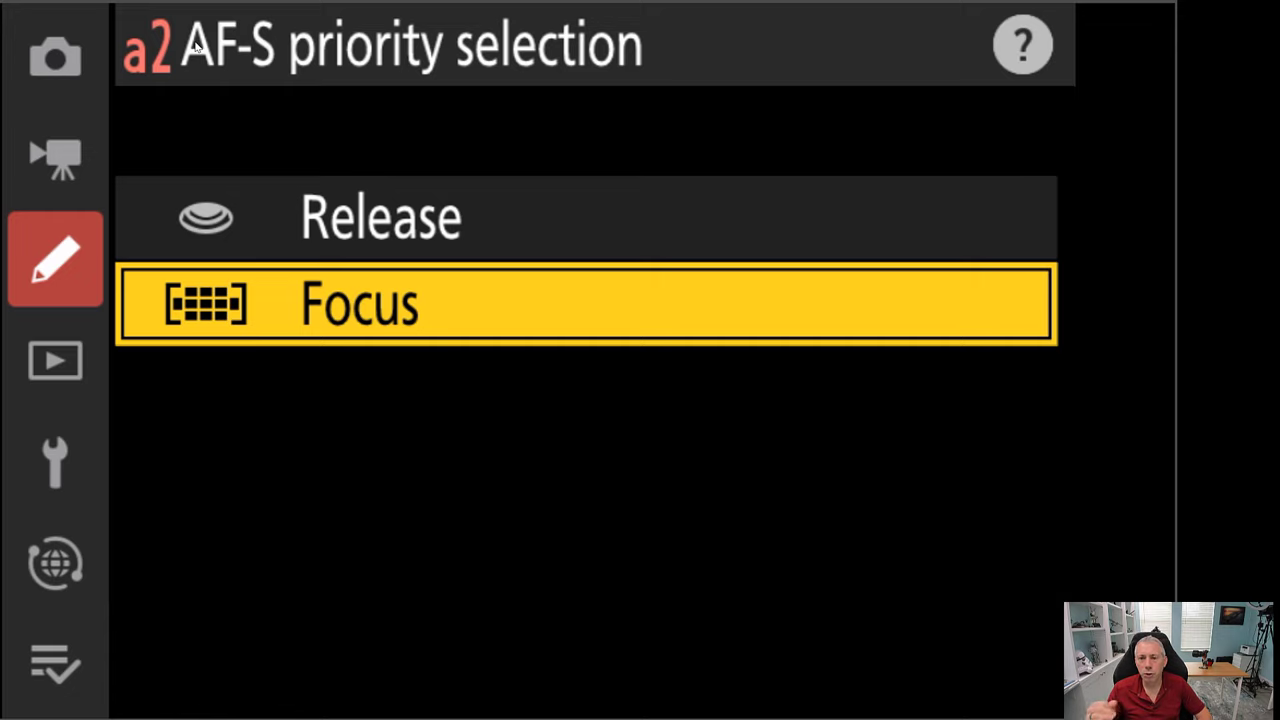
{"action": "key", "text": "Up"}
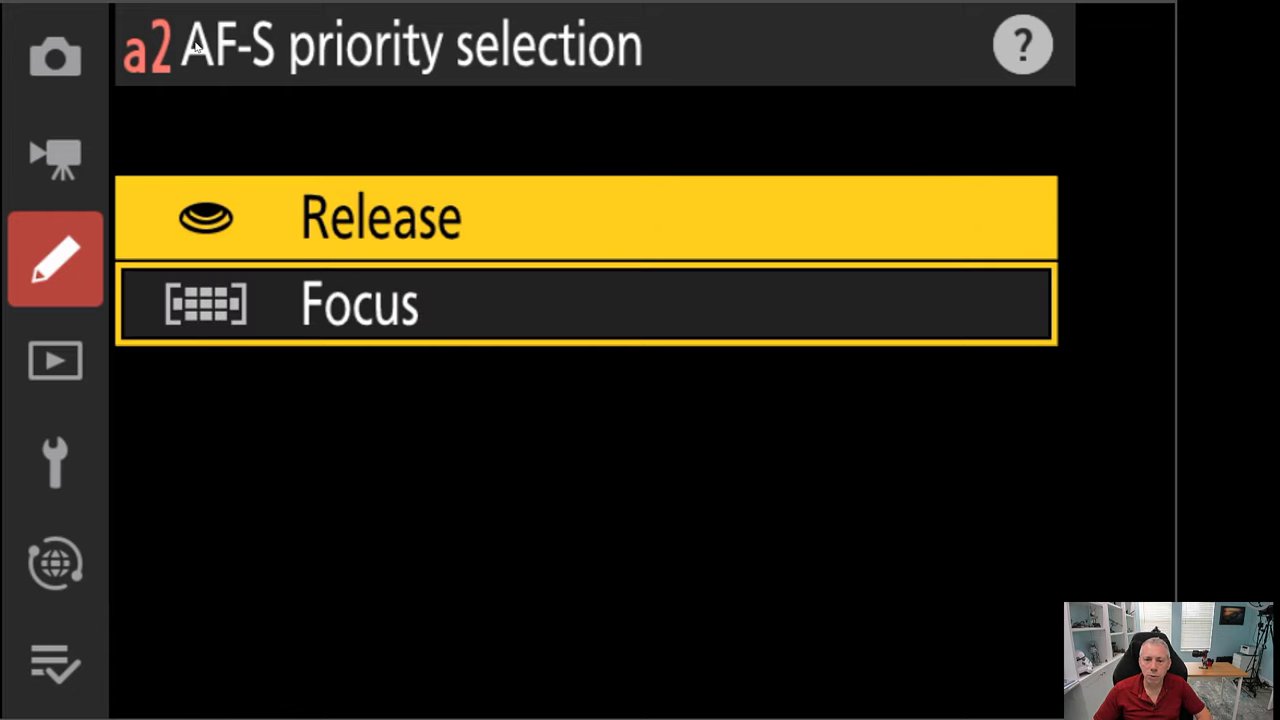
{"action": "key", "text": "Down"}
{"action": "key", "text": "Return"}
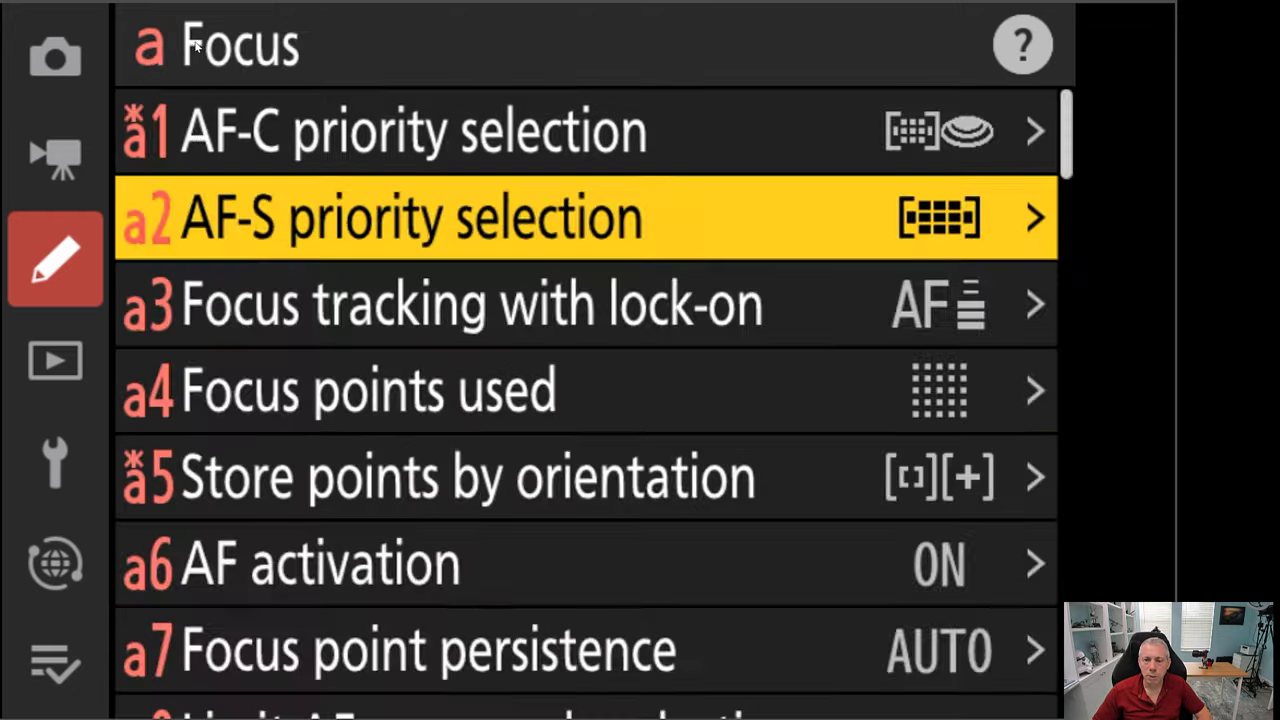
{"action": "key", "text": "Right"}
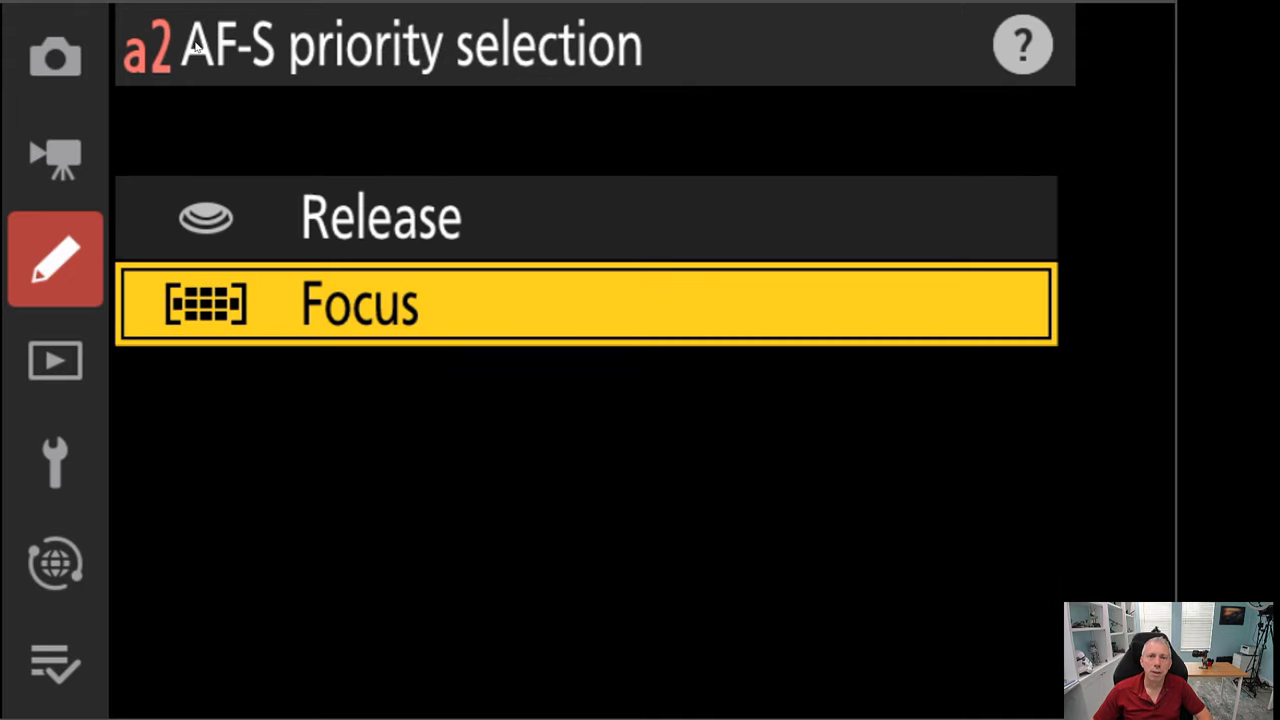
{"action": "key", "text": "Return"}
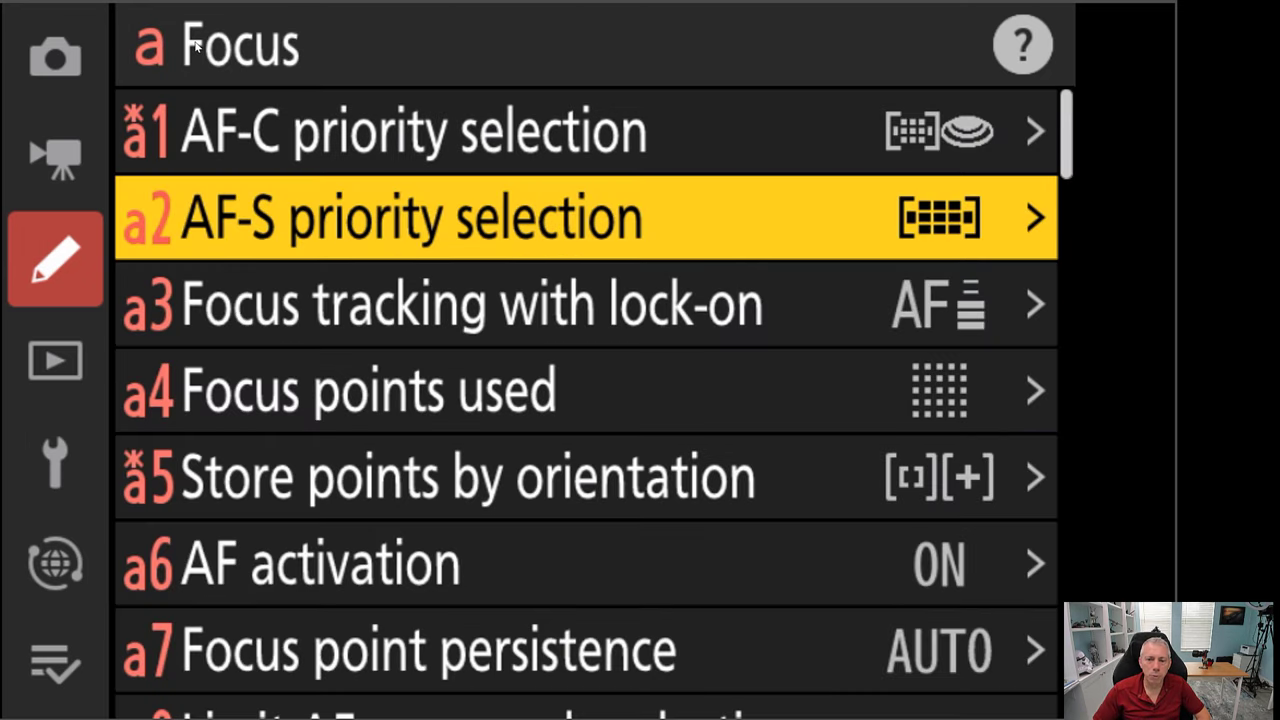
{"action": "key", "text": "Return"}
{"action": "key", "text": "Up"}
{"action": "key", "text": "Down"}
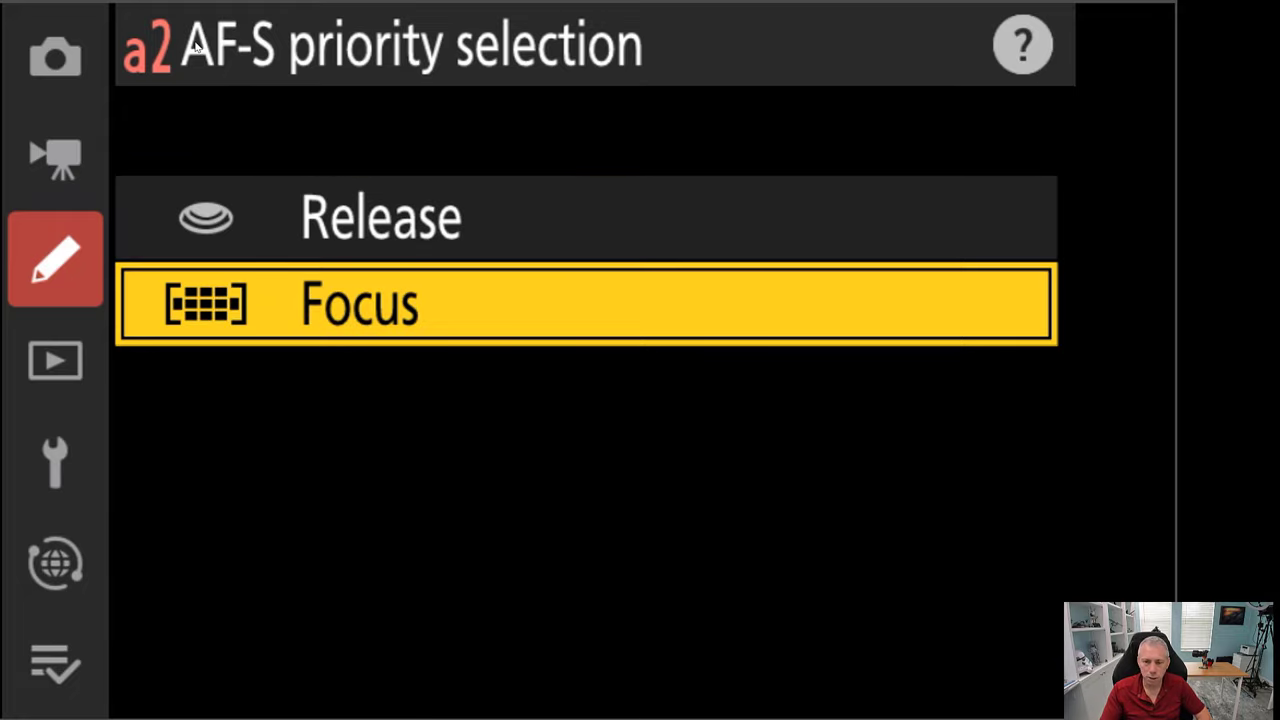
{"action": "key", "text": "Return"}
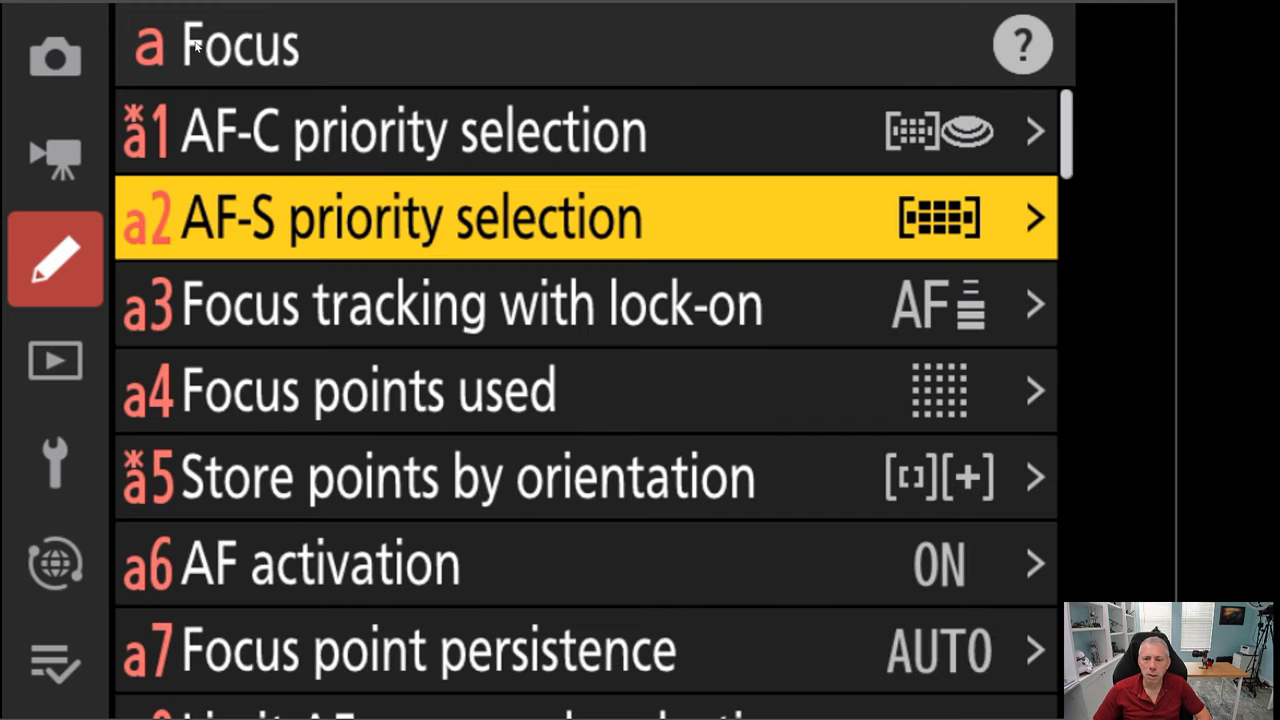
Step: In a3 Focus tracking with lock-on, try the Blocked shot AF response range from 1 to 5 and set it to 3
{"action": "key", "text": "Down"}
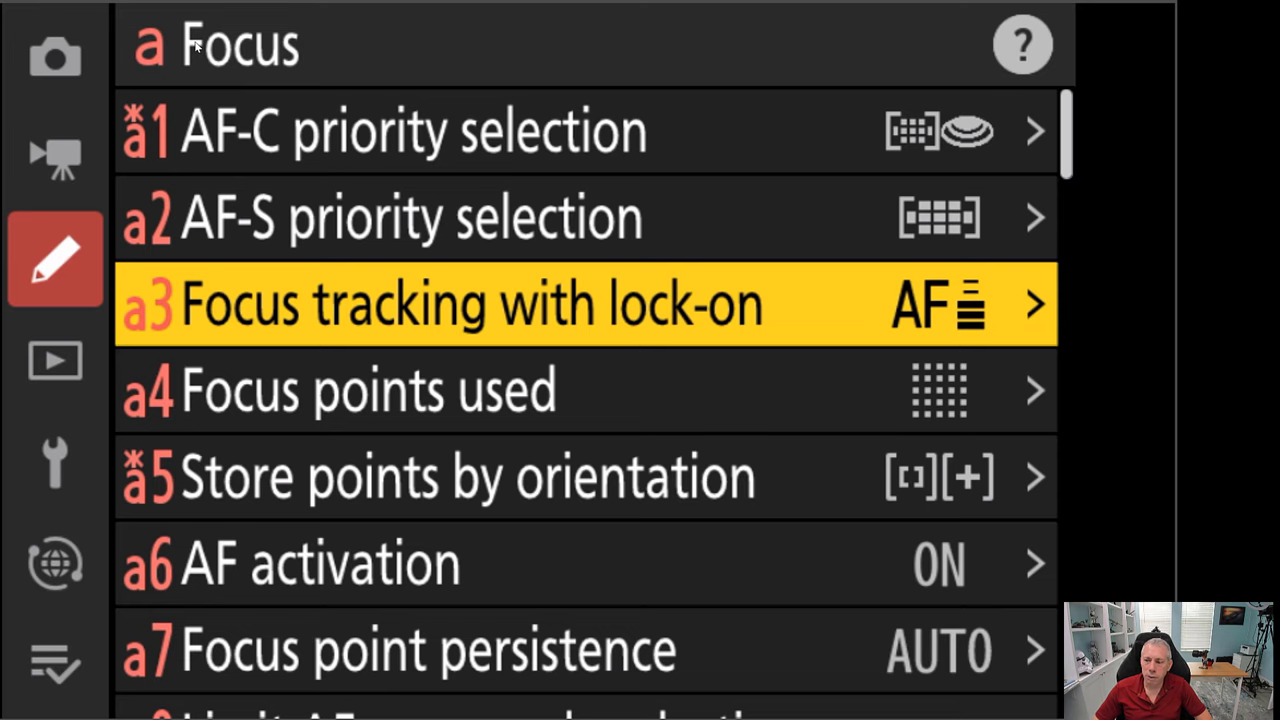
{"action": "key", "text": "Return"}
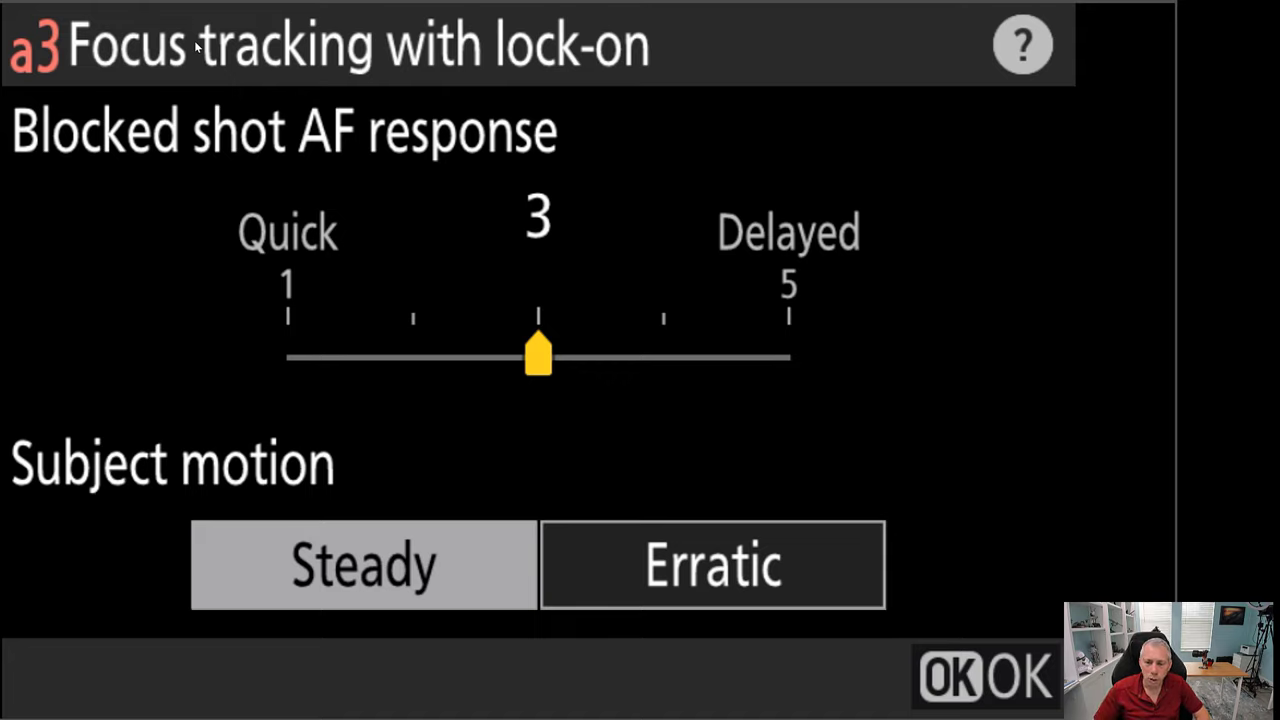
{"action": "key", "text": "Left"}
{"action": "key", "text": "Left"}
{"action": "key", "text": "Right"}
{"action": "key", "text": "Right"}
{"action": "key", "text": "Right"}
{"action": "key", "text": "Right"}
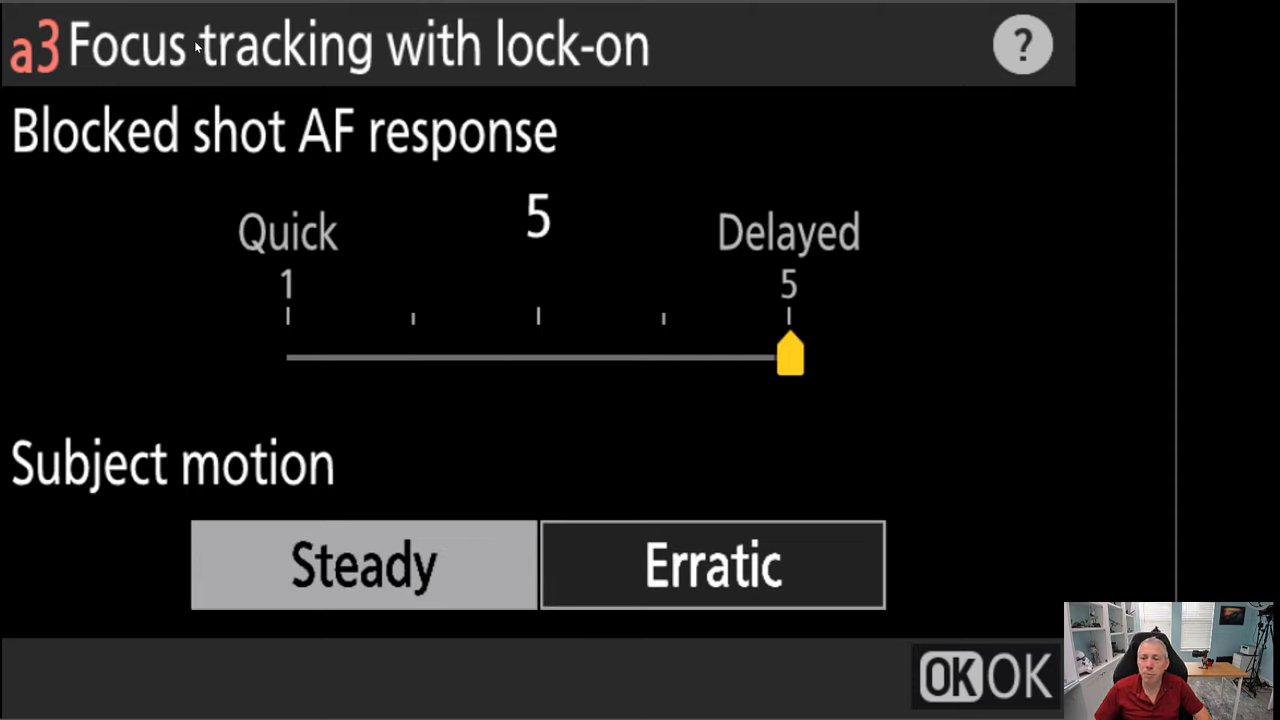
{"action": "key", "text": "Left"}
{"action": "key", "text": "Left"}
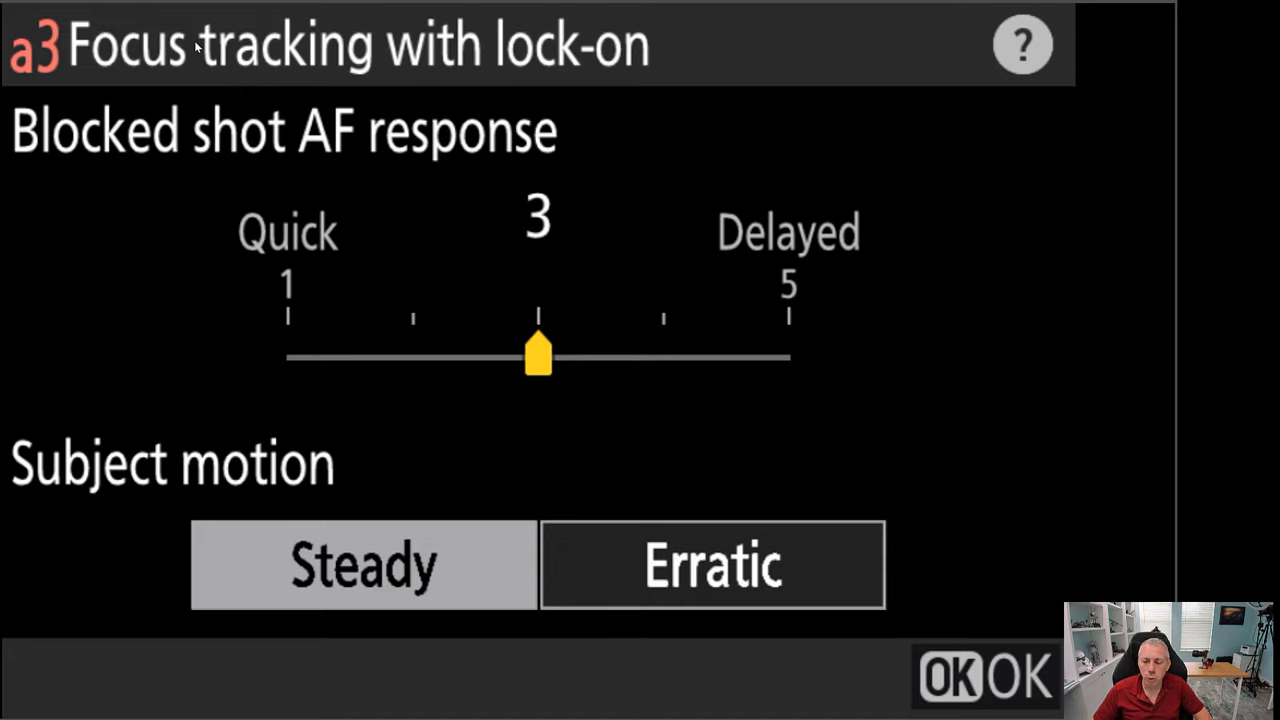
Step: Compare Steady and Erratic subject motion, then confirm focus tracking with Steady motion and a Blocked shot AF response of 3
{"action": "key", "text": "Down"}
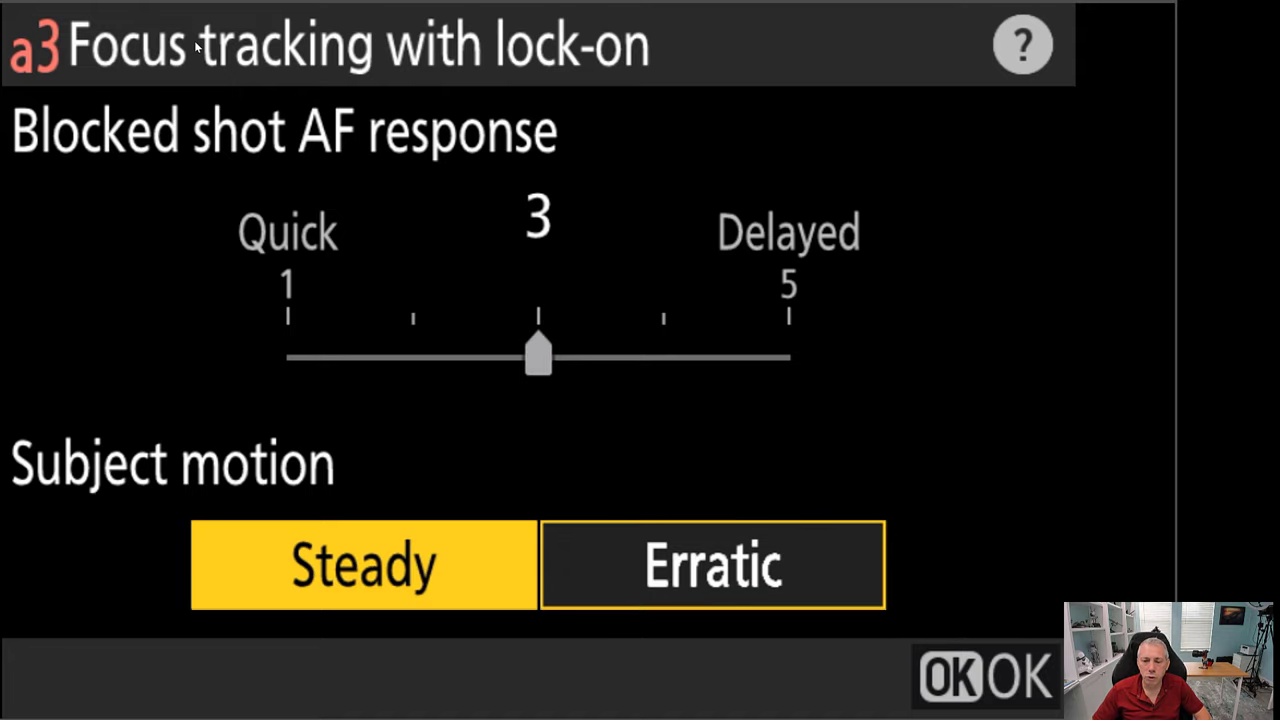
{"action": "key", "text": "Right"}
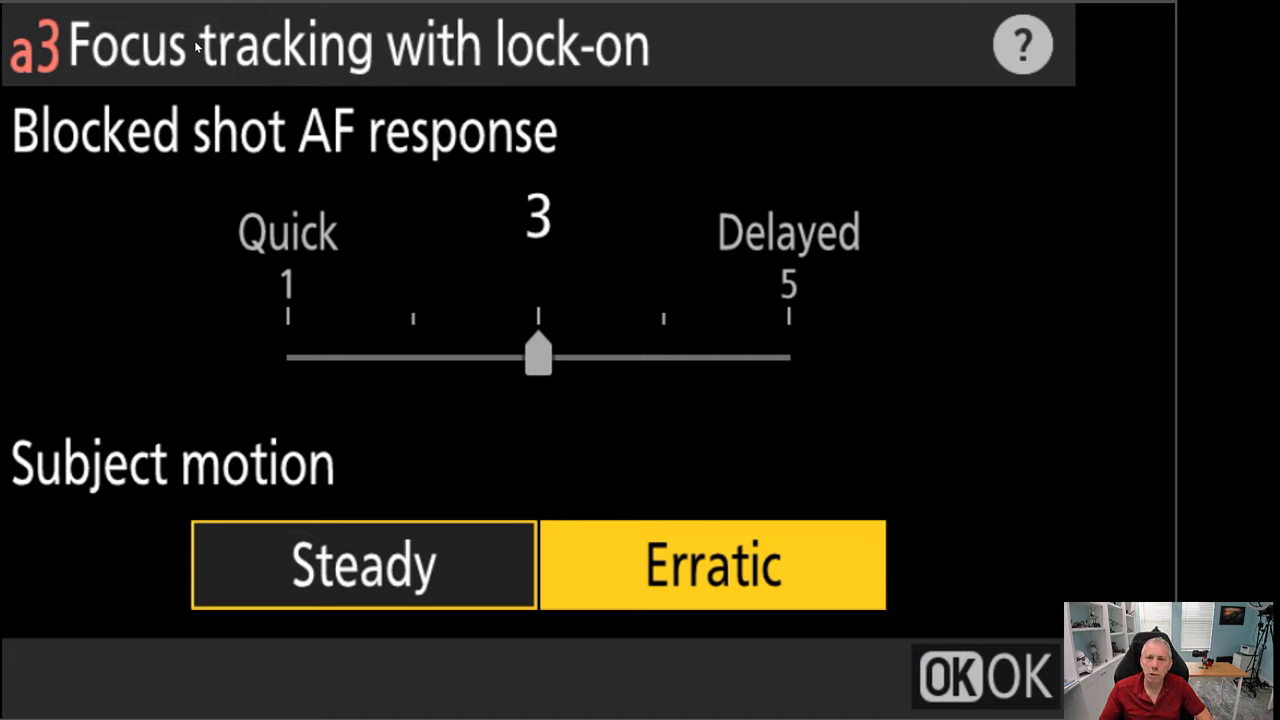
{"action": "key", "text": "Left"}
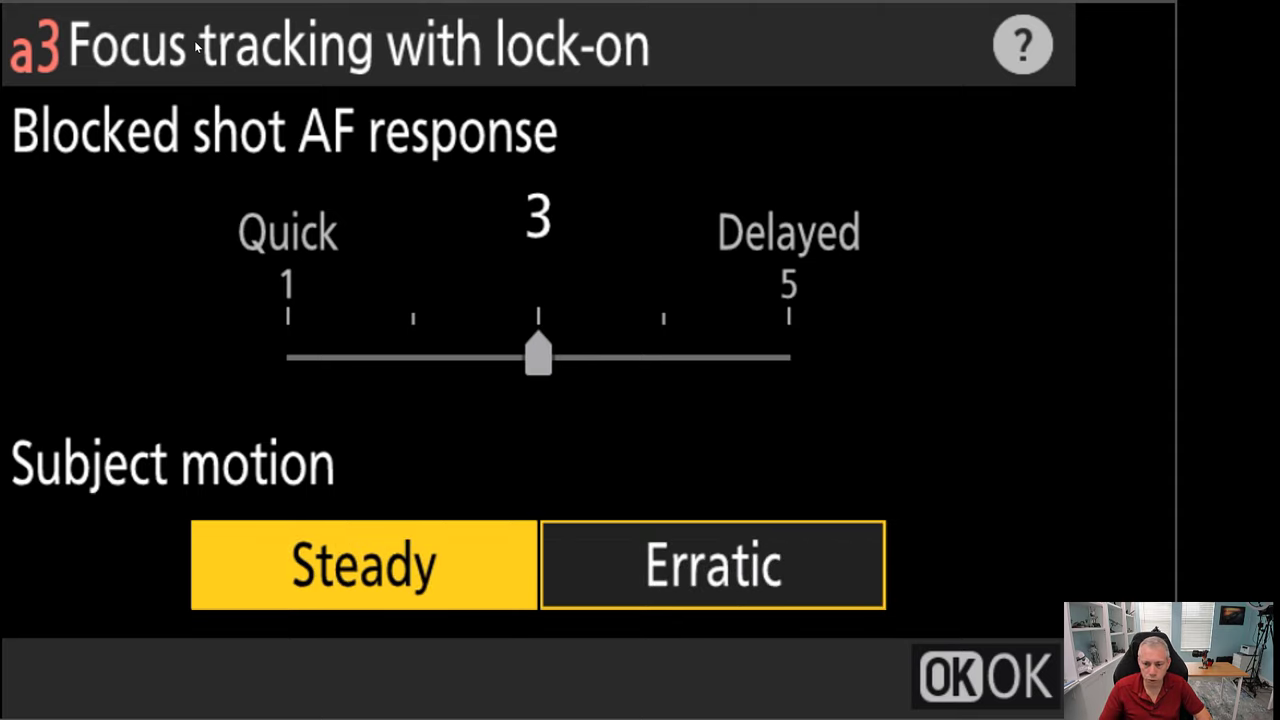
{"action": "key", "text": "Right"}
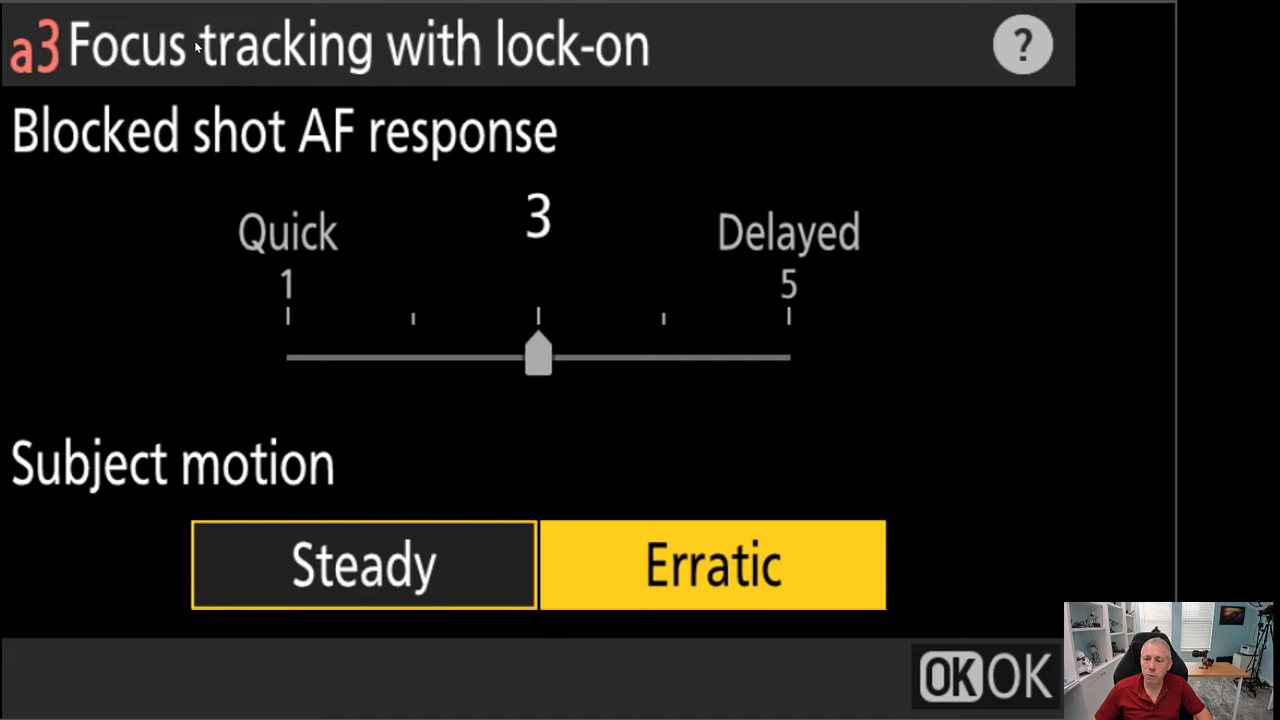
{"action": "key", "text": "Left"}
{"action": "key", "text": "Up"}
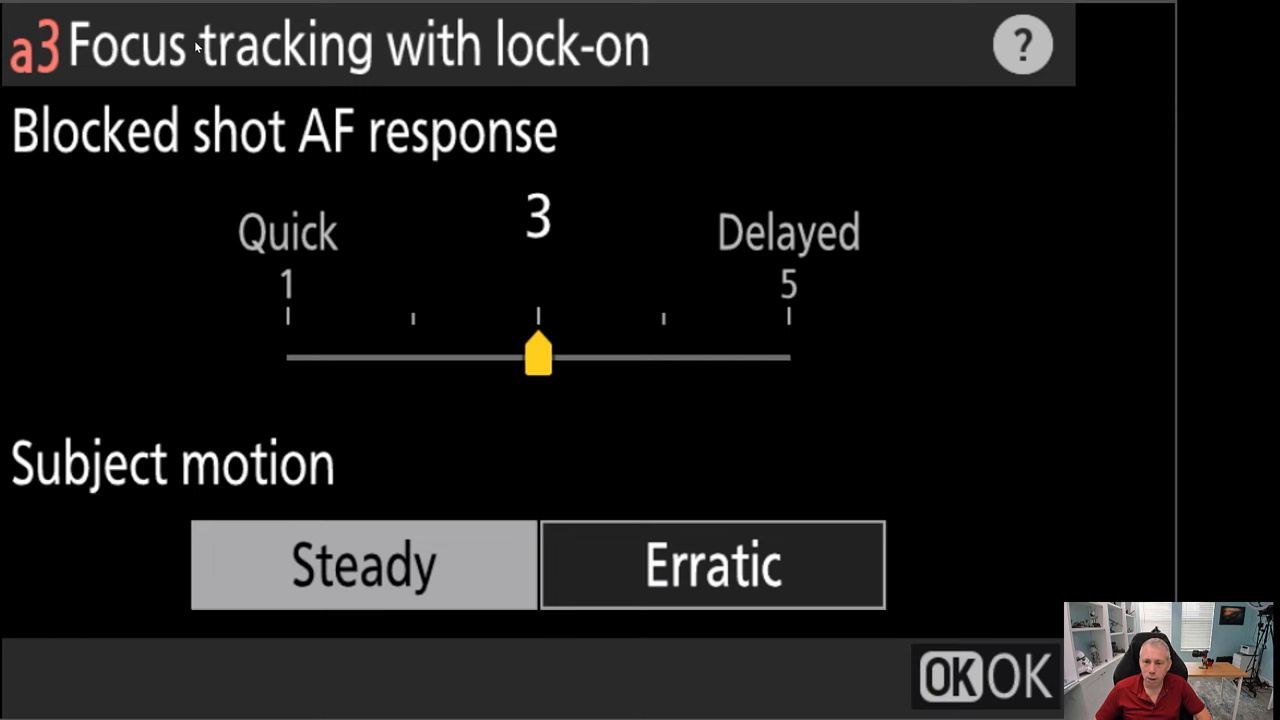
{"action": "key", "text": "Left"}
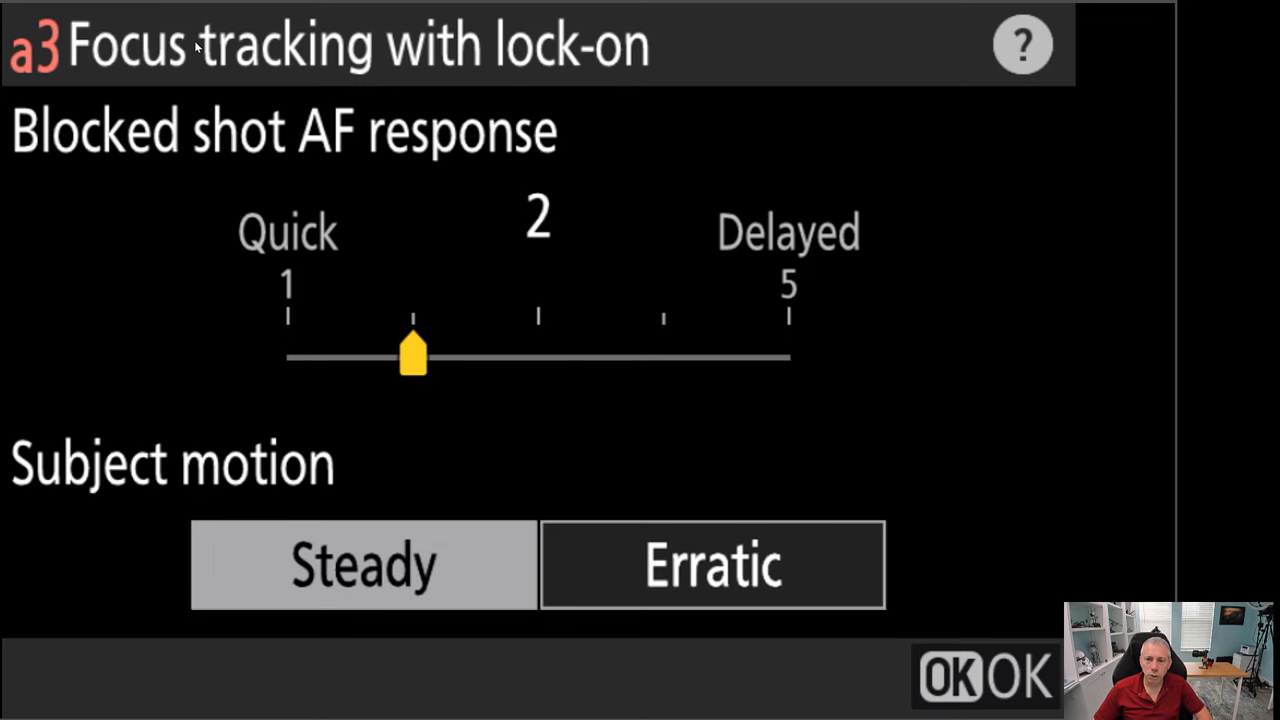
{"action": "key", "text": "Right"}
{"action": "key", "text": "Return"}
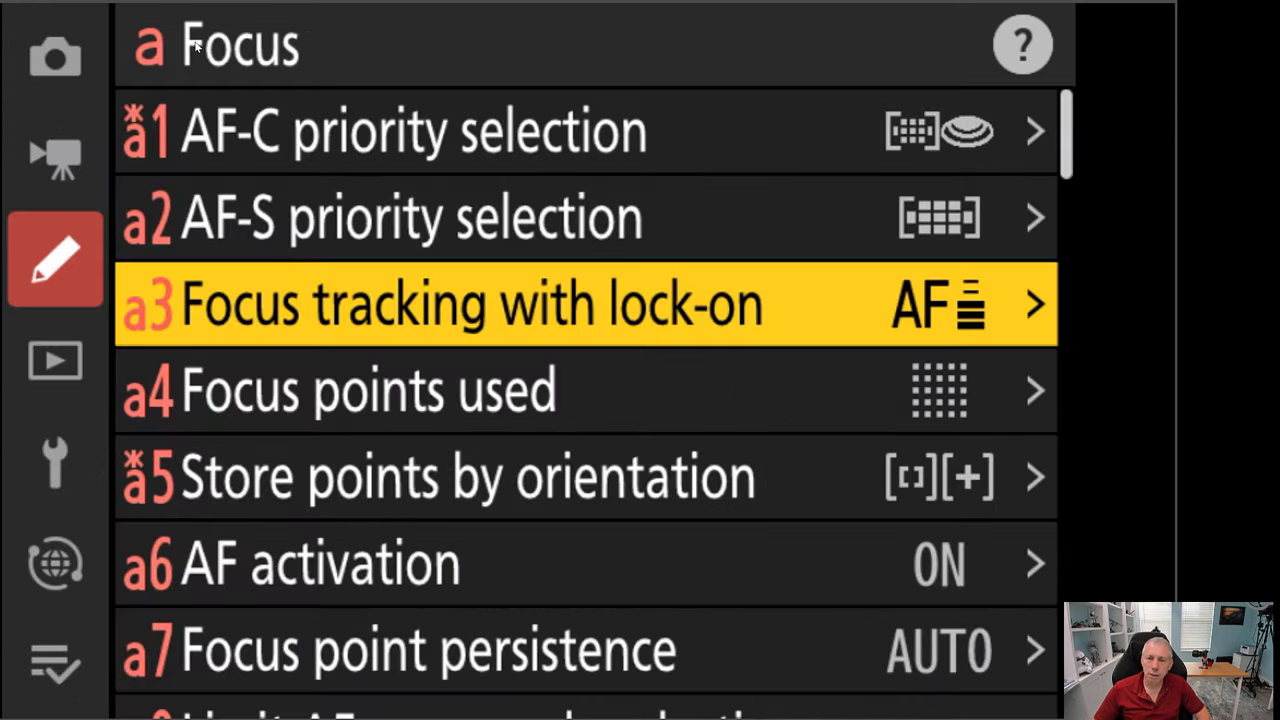
Step: Review All points and Alternating points for a4 Focus points used, leaving All points selected
{"action": "key", "text": "Down"}
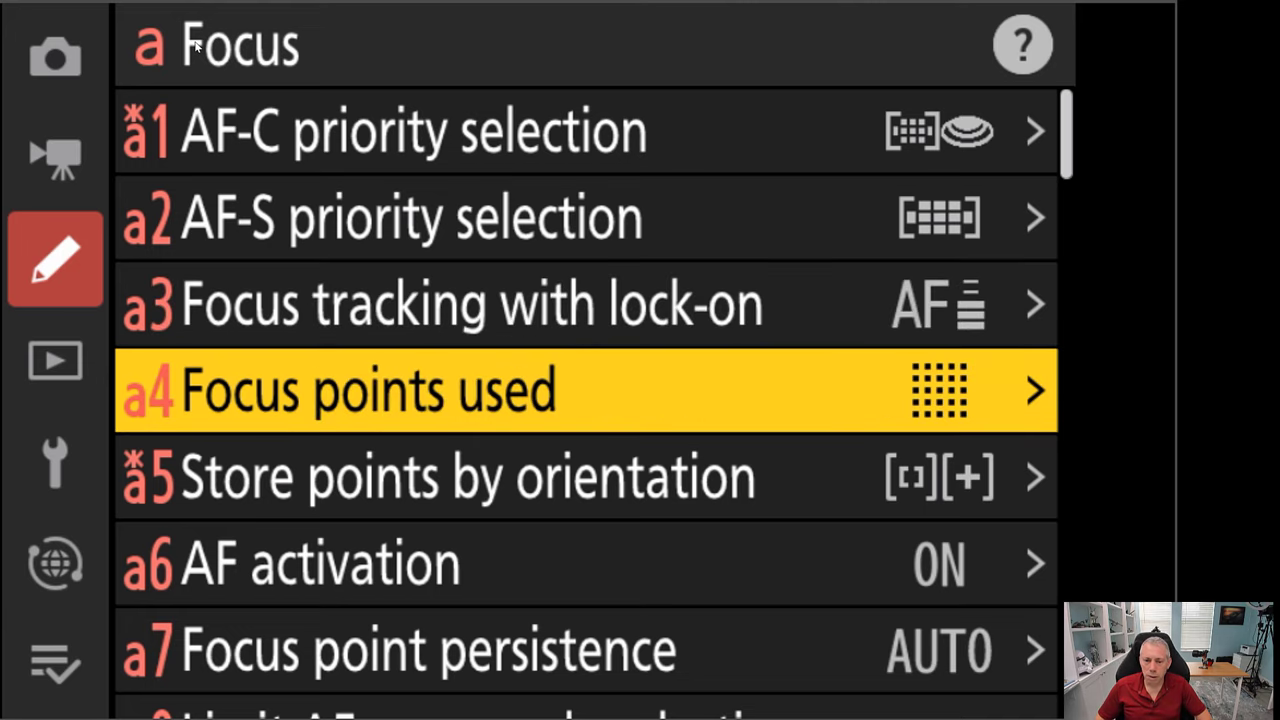
{"action": "key", "text": "Right"}
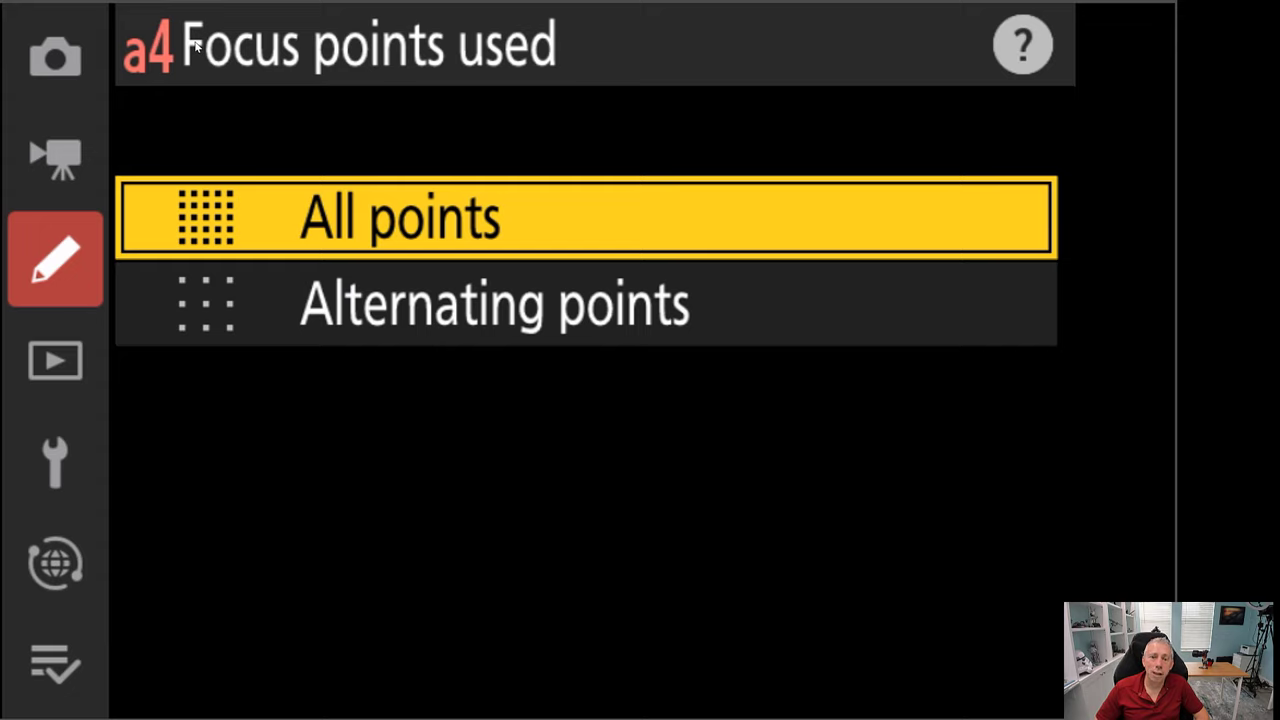
{"action": "key", "text": "Down"}
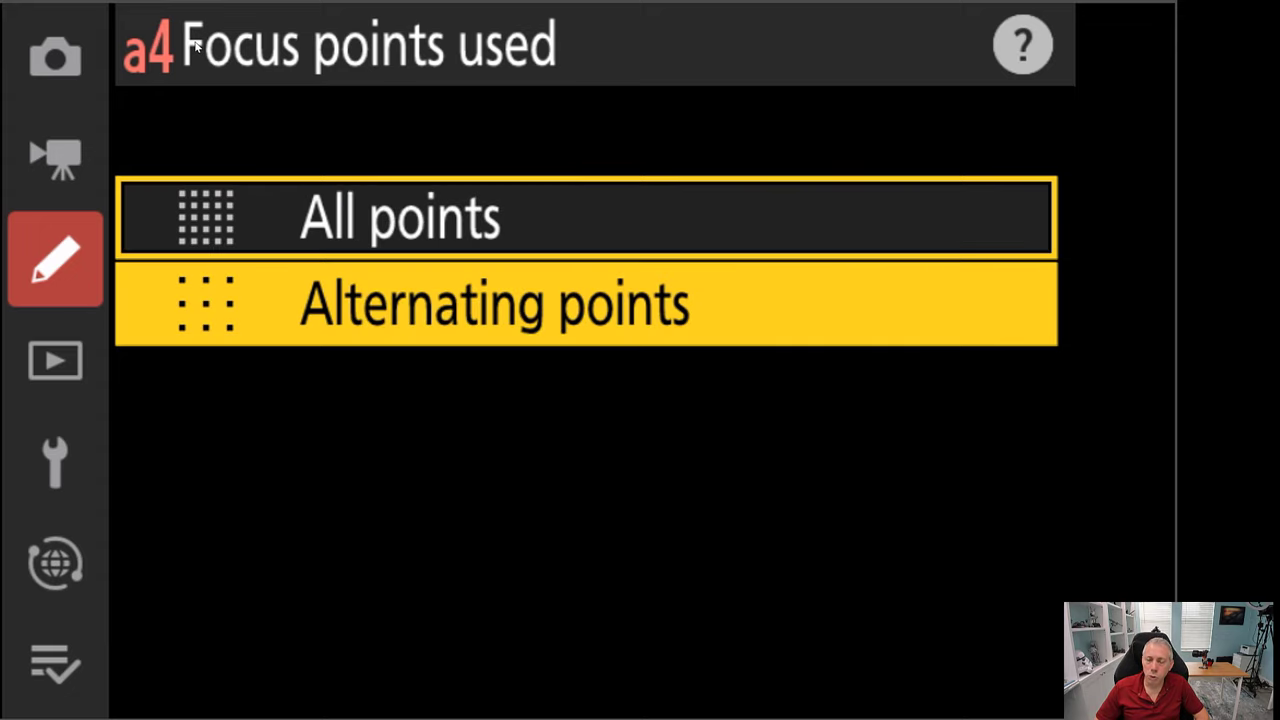
{"action": "key", "text": "Up"}
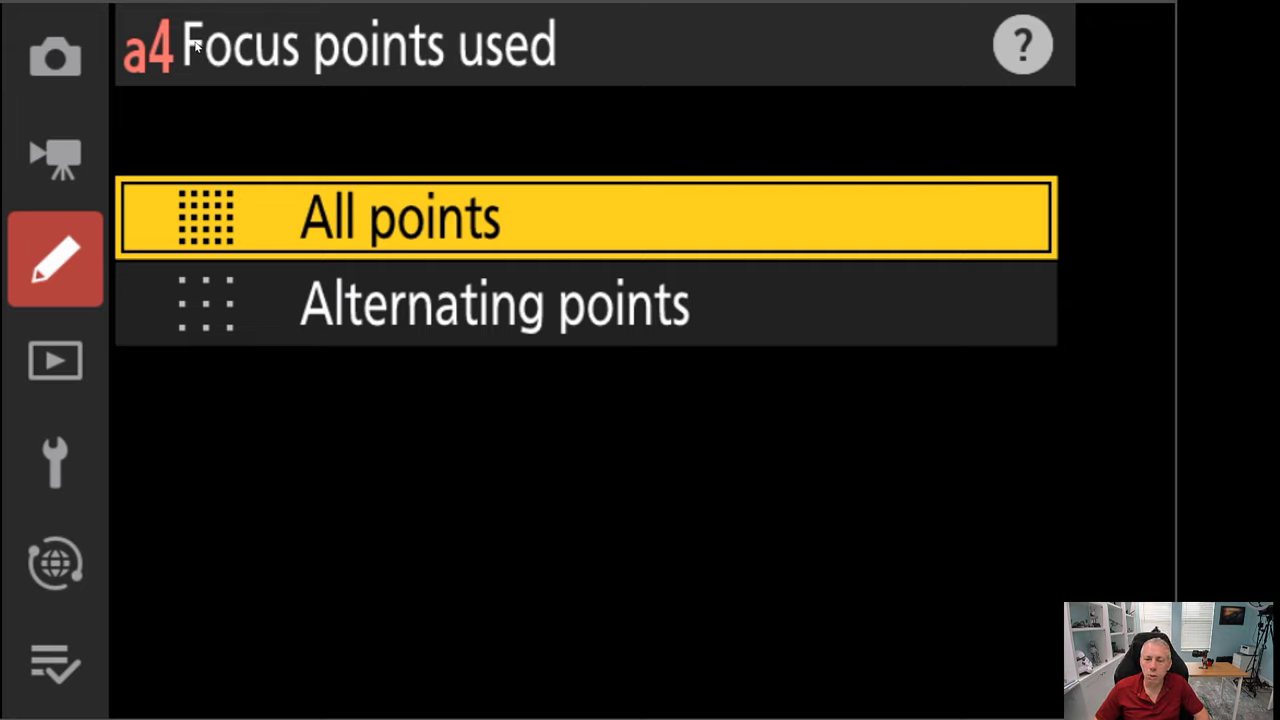
{"action": "key", "text": "Left"}
Step: Compare Shutter/AF-ON and AF-ON only for a6 AF activation and confirm Shutter/AF-ON
{"action": "key", "text": "Down"}
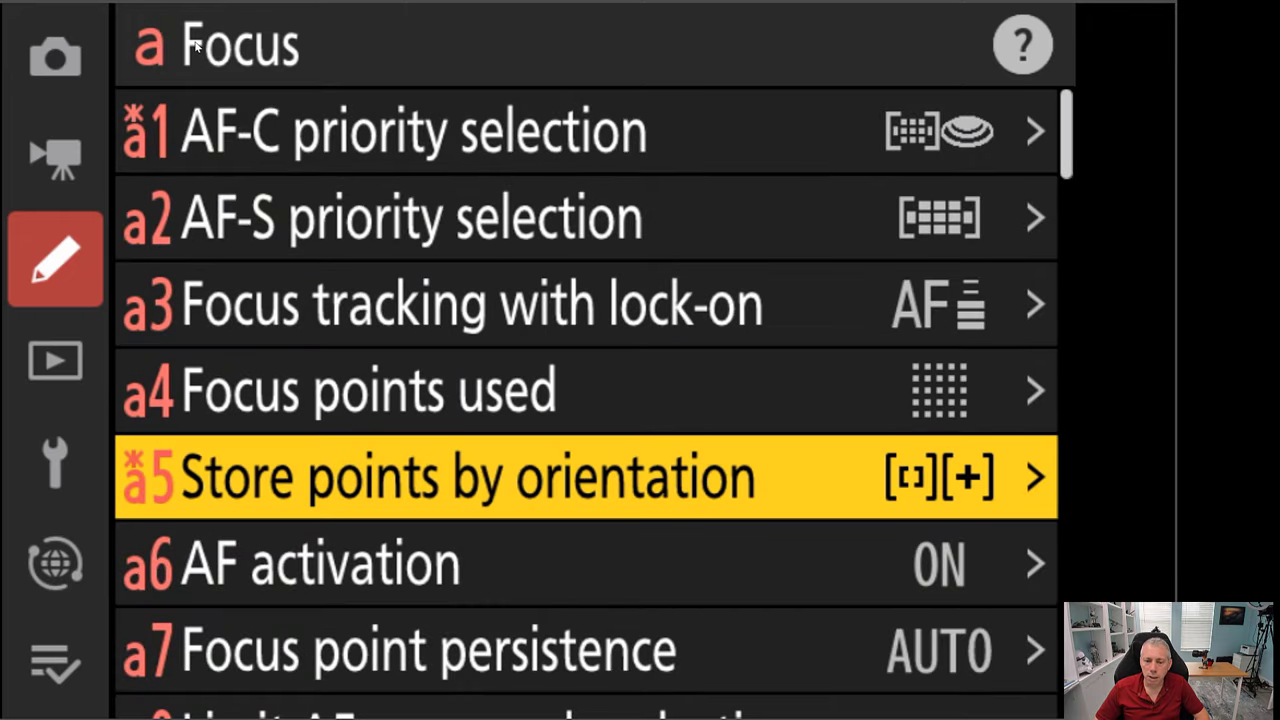
{"action": "key", "text": "Right"}
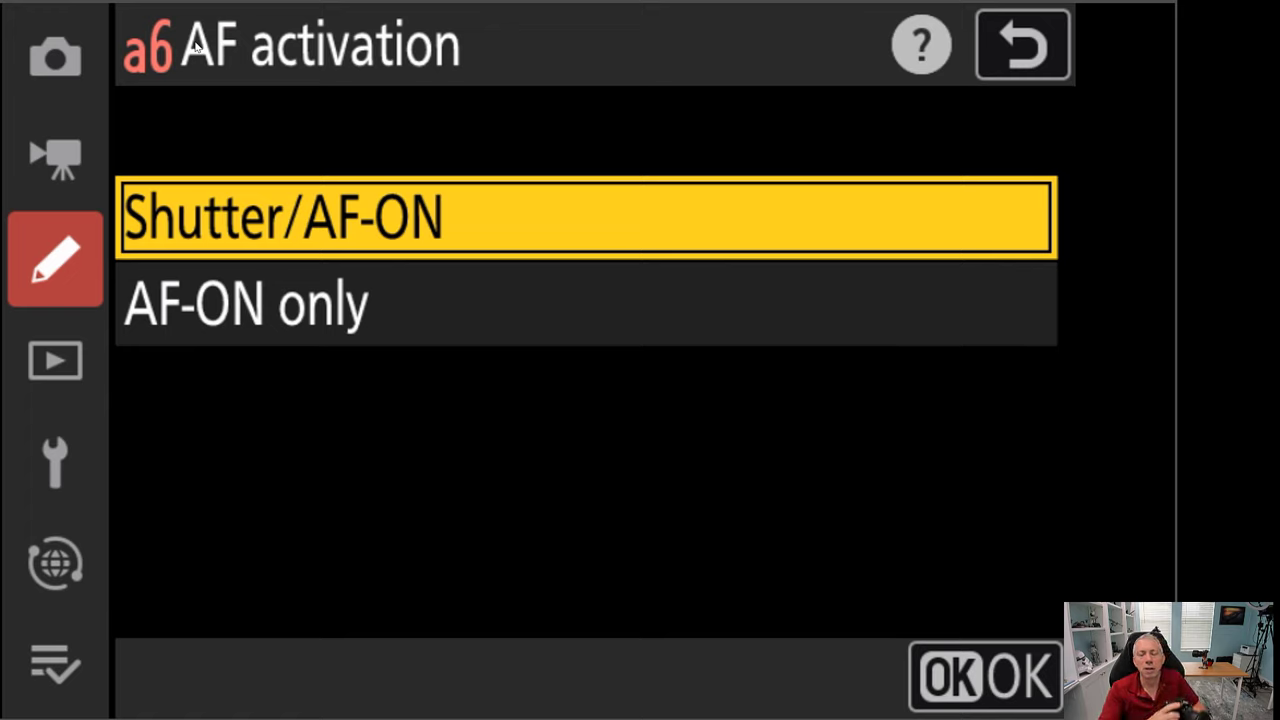
{"action": "key", "text": "Down"}
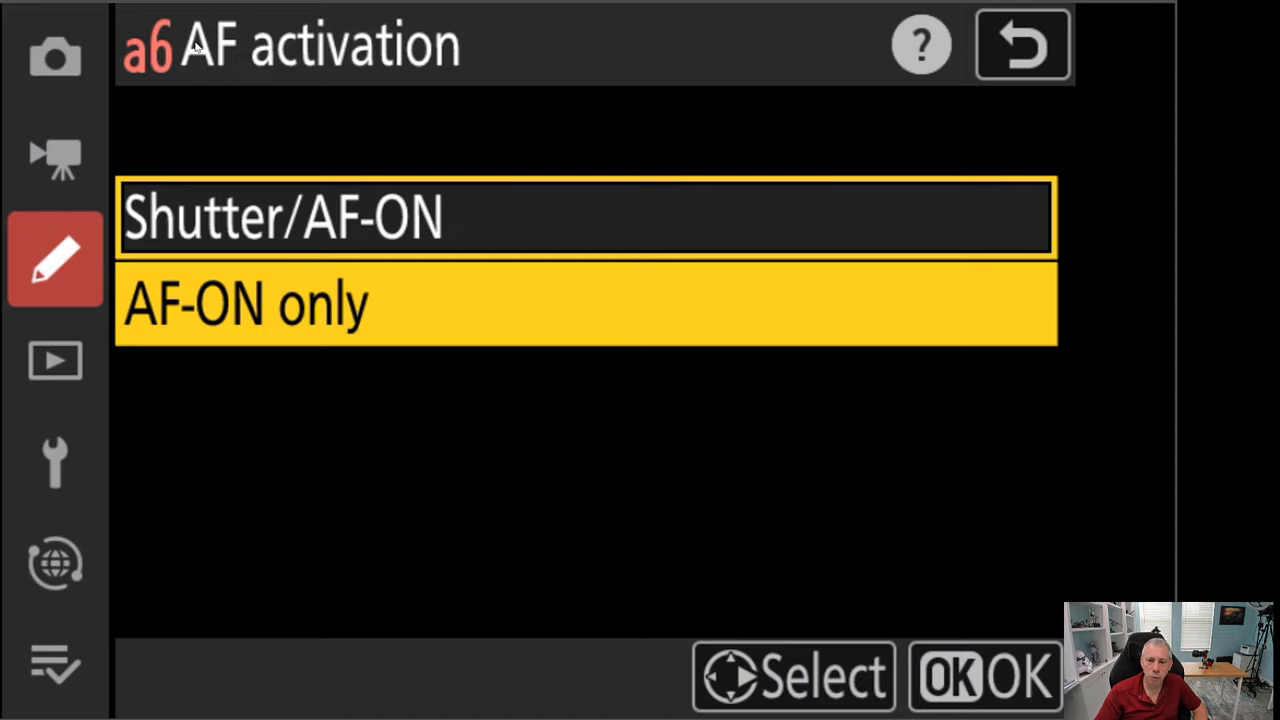
{"action": "key", "text": "Up"}
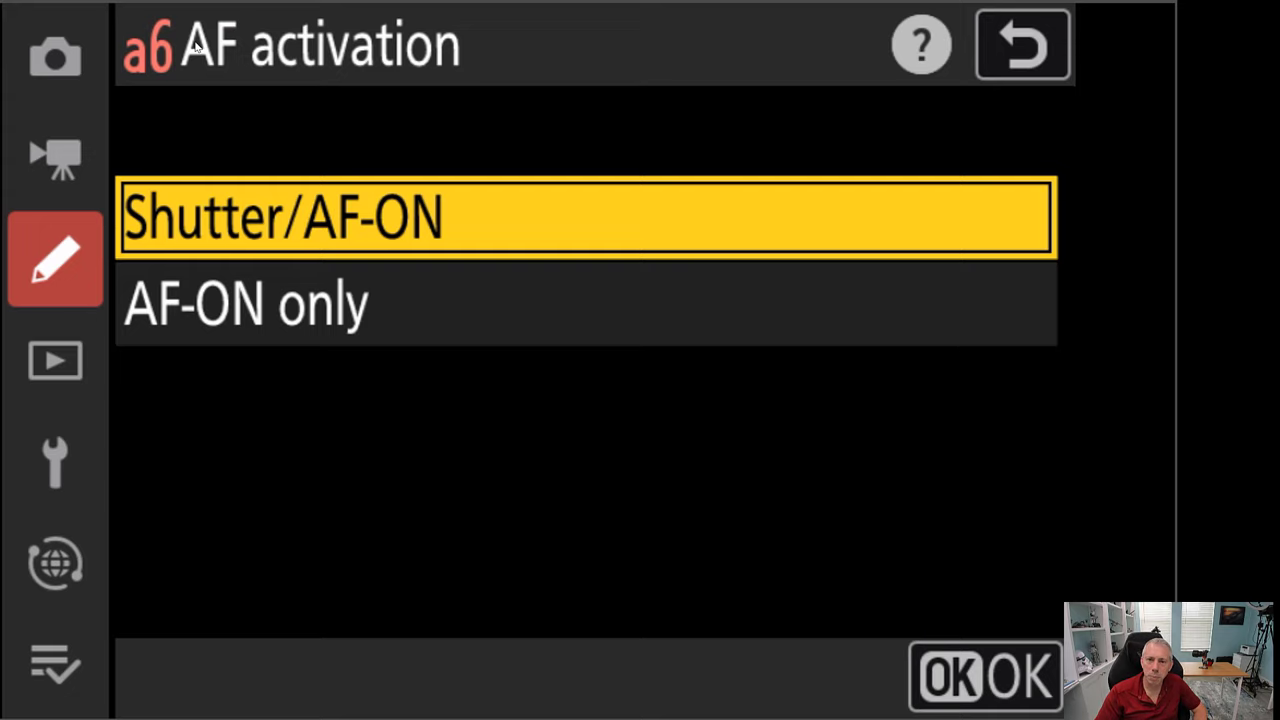
{"action": "key", "text": "Return"}
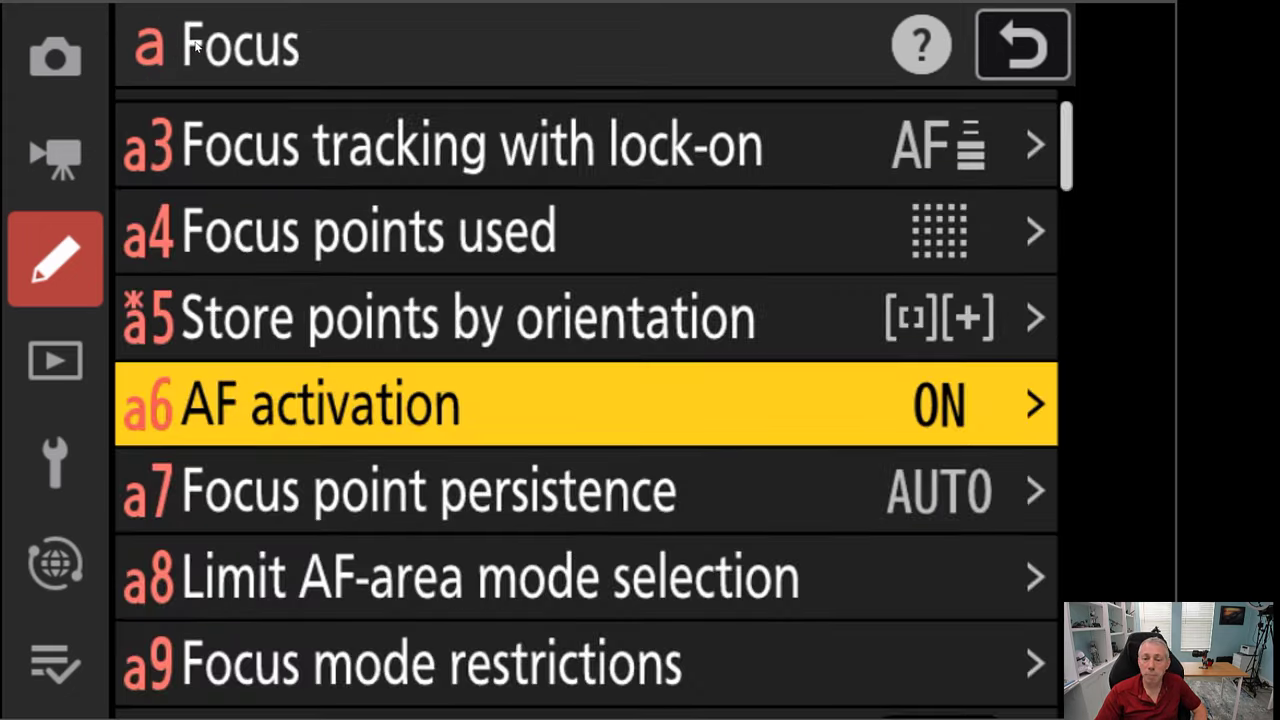
Step: Review the AF-area modes offered in a8 Limit AF-area mode selection, from Pinpoint AF through 3D-tracking, leaving every mode enabled
{"action": "key", "text": "Down"}
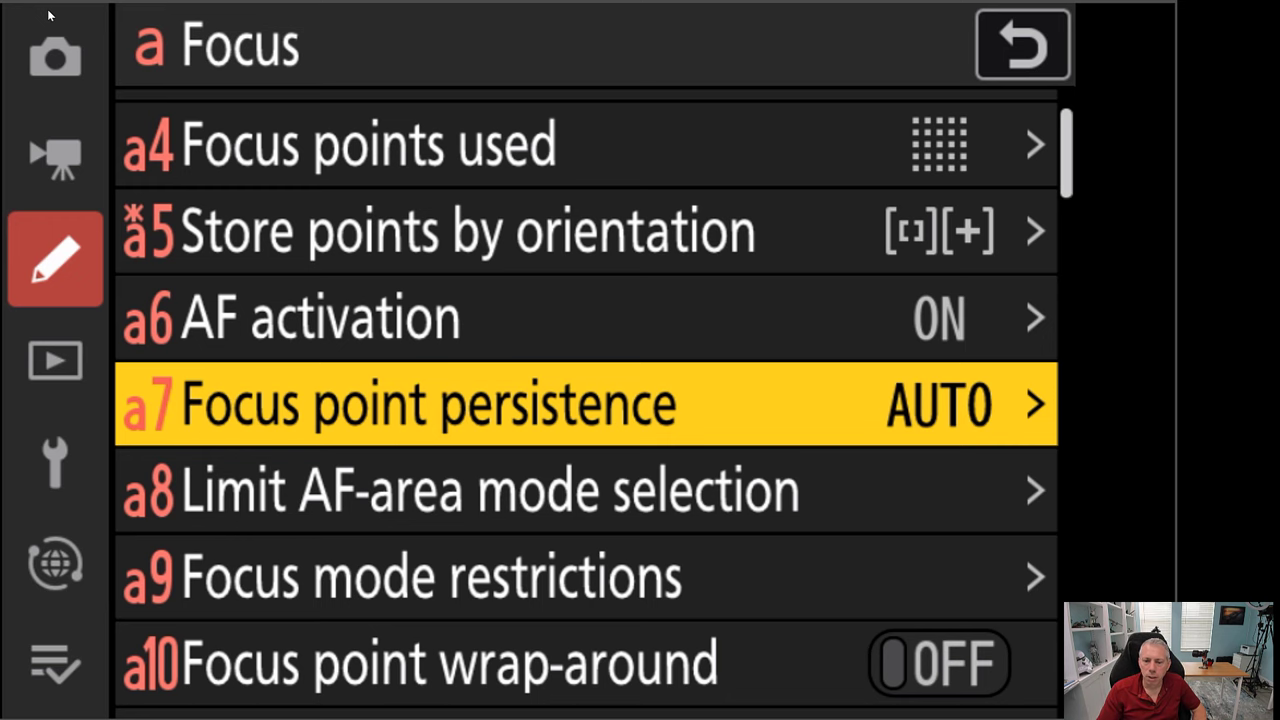
{"action": "key", "text": "Down"}
{"action": "key", "text": "Right"}
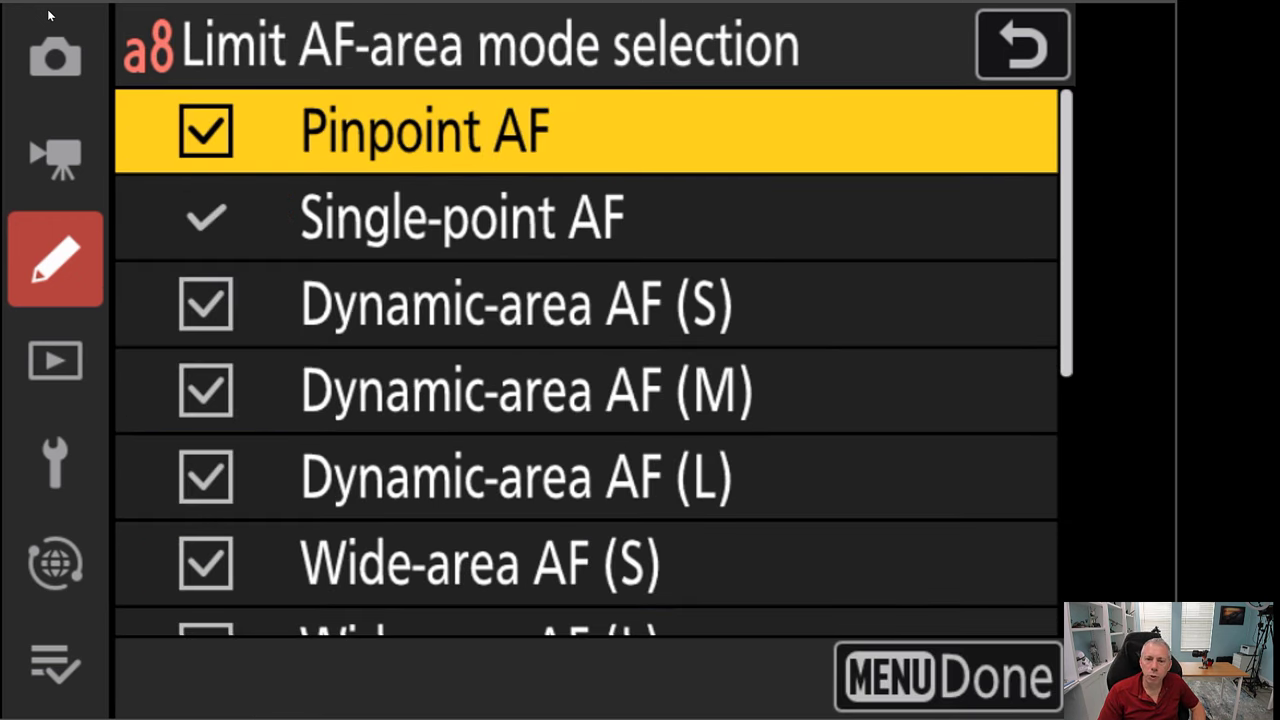
{"action": "key", "text": "Down"}
{"action": "key", "text": "Down"}
{"action": "key", "text": "Down"}
{"action": "key", "text": "Down"}
{"action": "key", "text": "Down"}
{"action": "key", "text": "Down"}
{"action": "key", "text": "Down"}
{"action": "key", "text": "Down"}
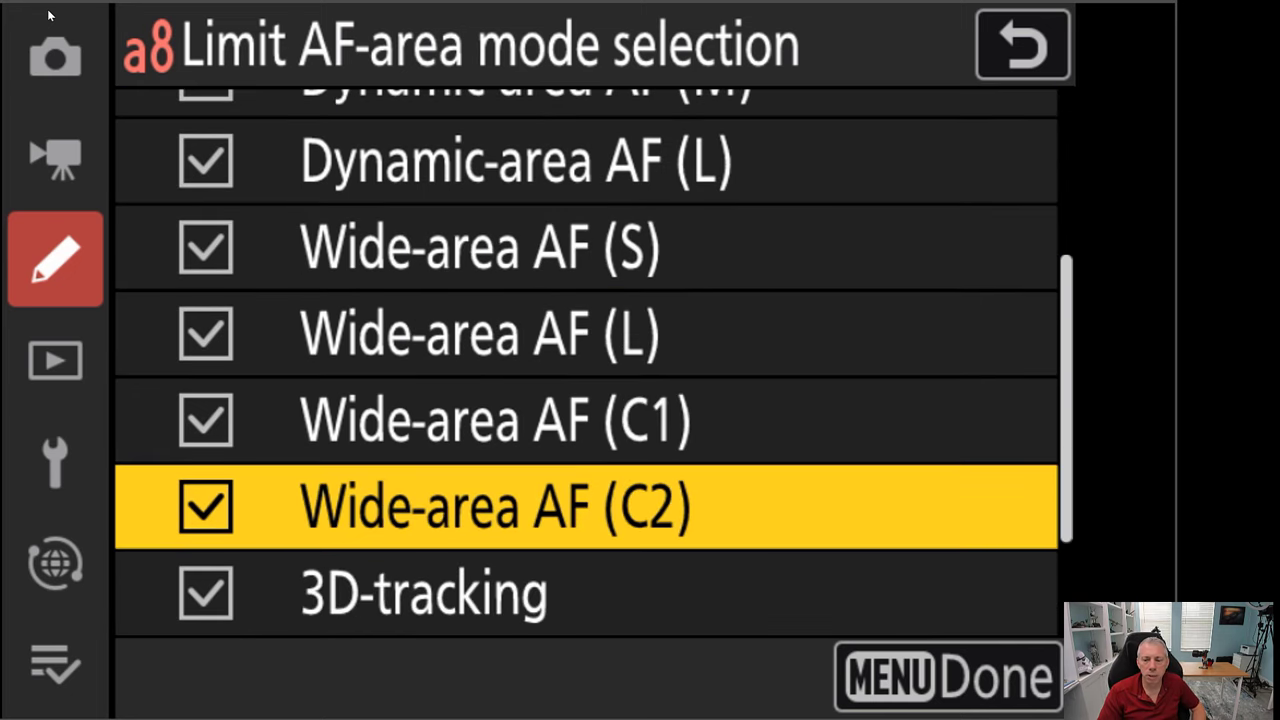
{"action": "key", "text": "Up"}
{"action": "key", "text": "Up"}
{"action": "key", "text": "Up"}
{"action": "key", "text": "Up"}
{"action": "key", "text": "Up"}
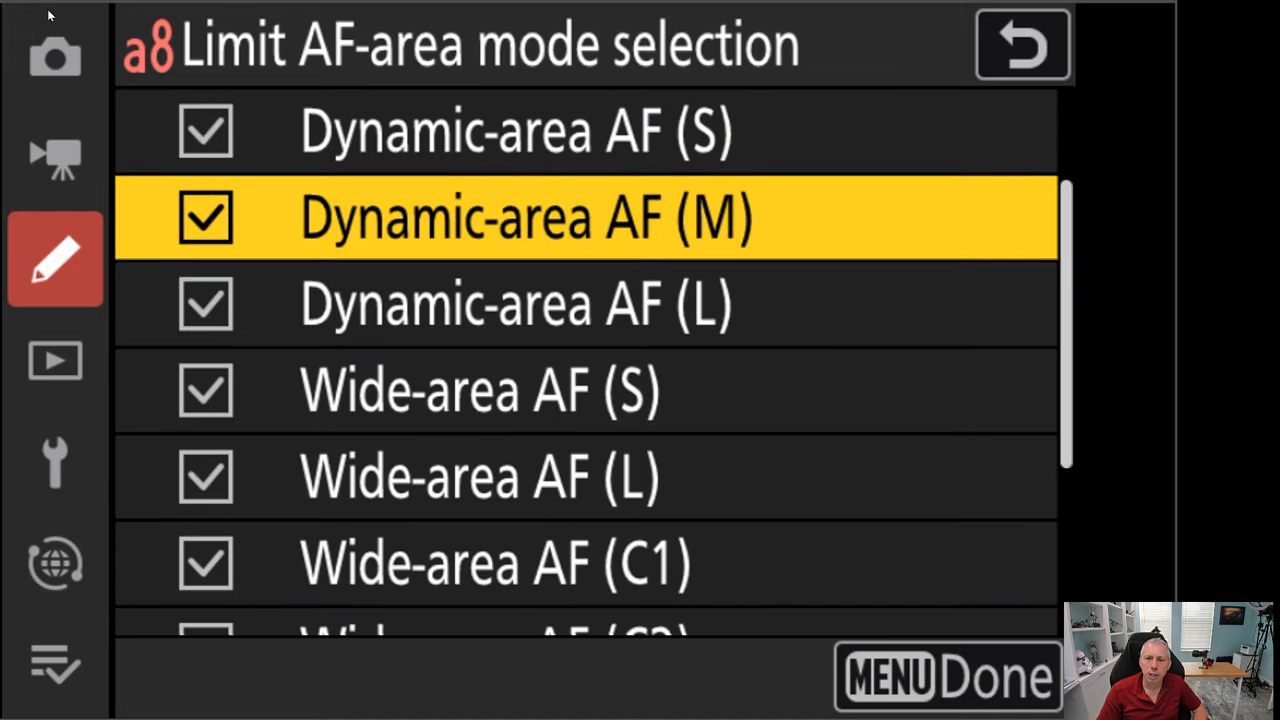
{"action": "key", "text": "Up"}
{"action": "key", "text": "Up"}
{"action": "key", "text": "Up"}
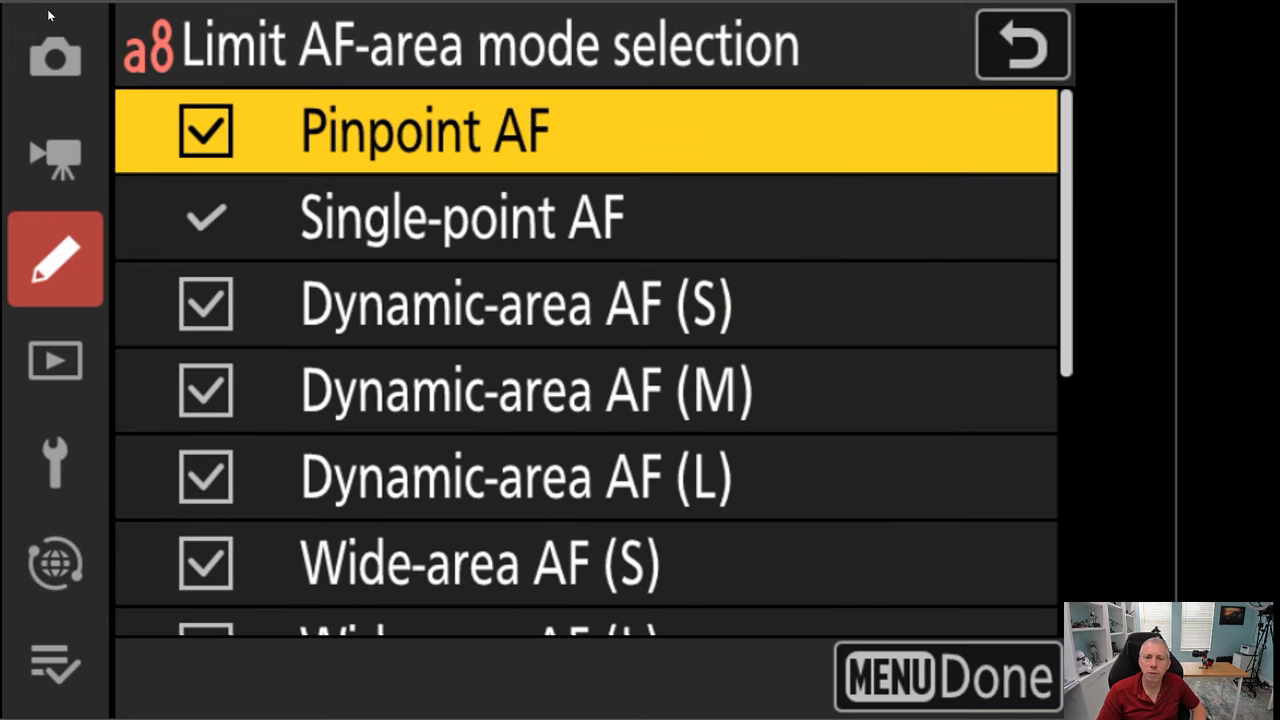
{"action": "key", "text": "Left"}
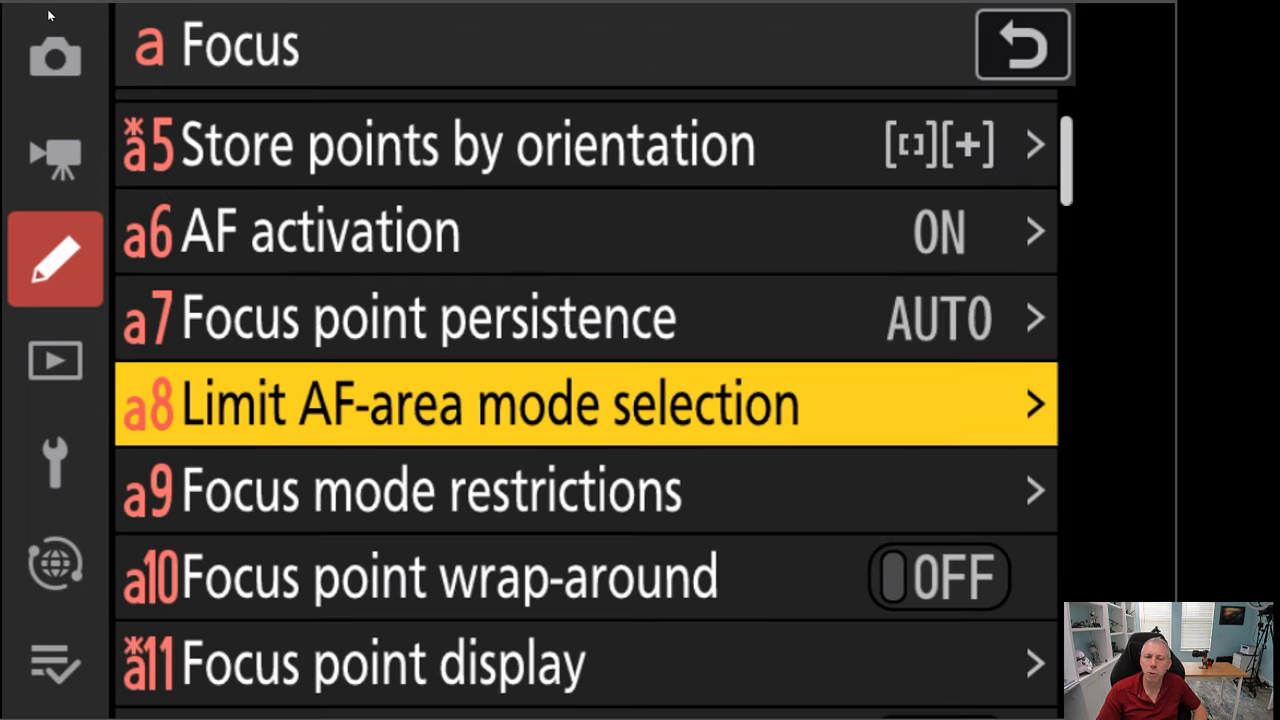
Step: Review the a9 Focus mode restrictions options and leave No restrictions selected
{"action": "key", "text": "Down"}
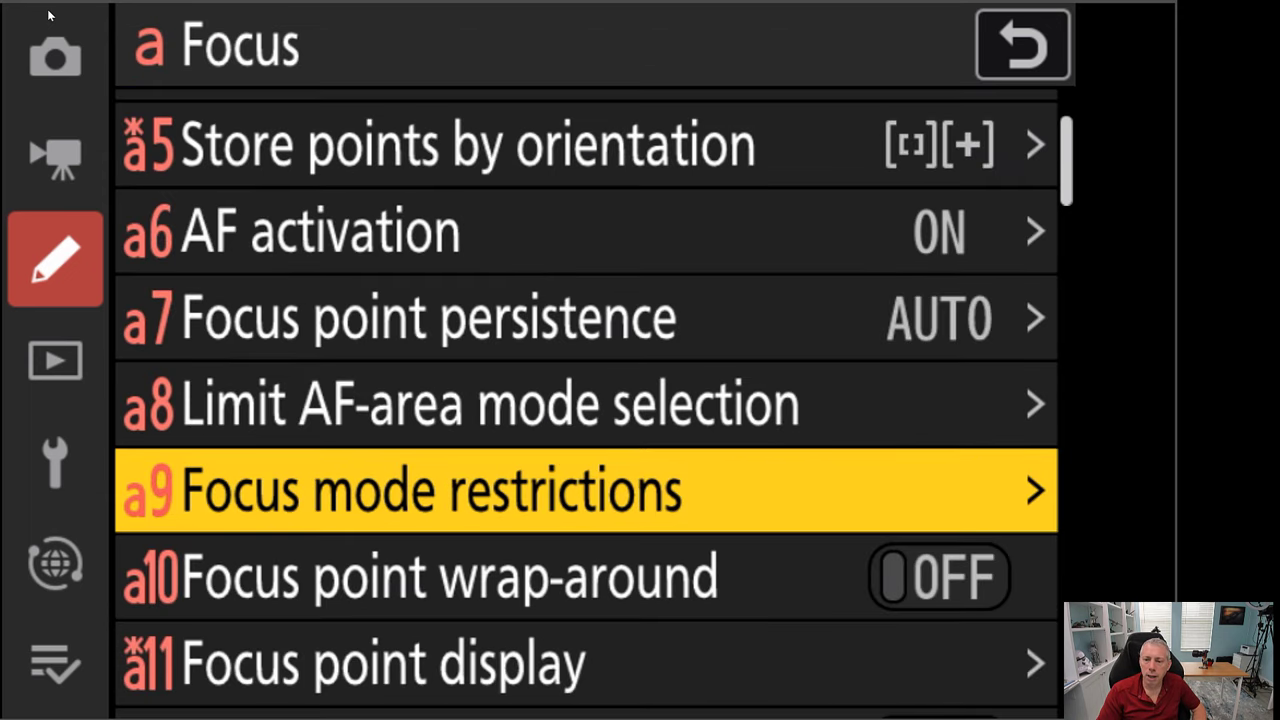
{"action": "key", "text": "Right"}
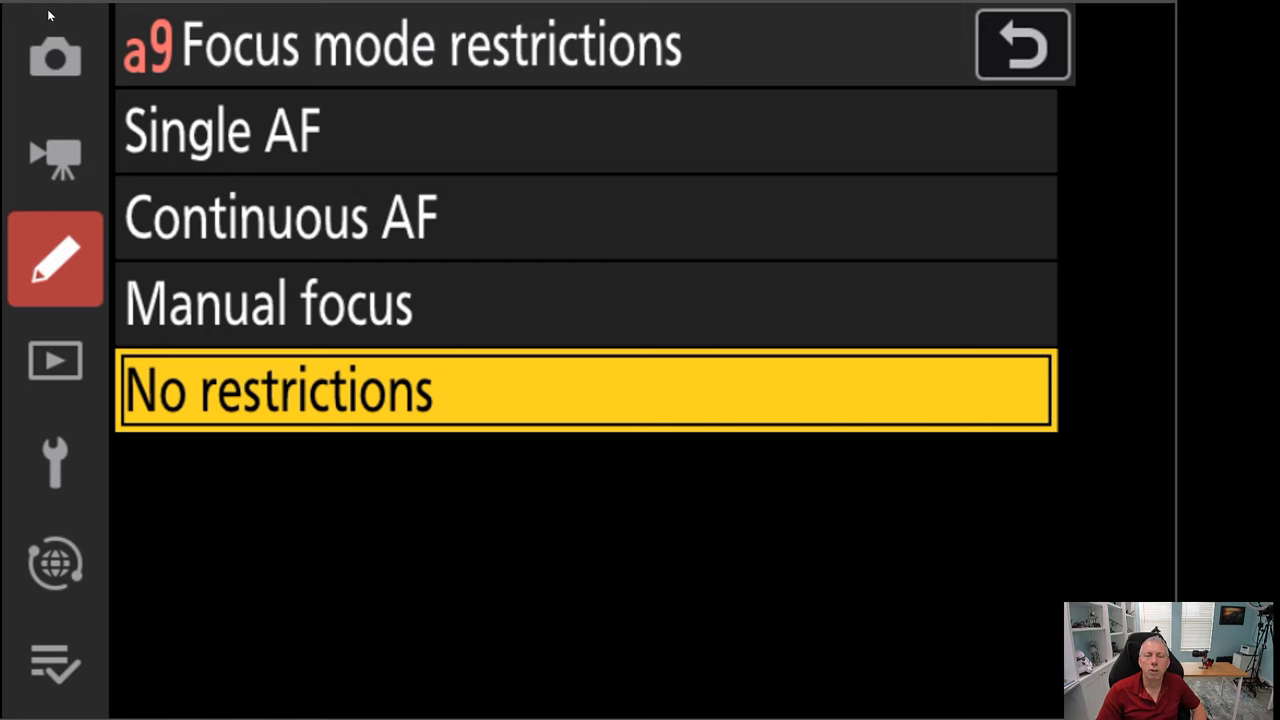
{"action": "key", "text": "Left"}
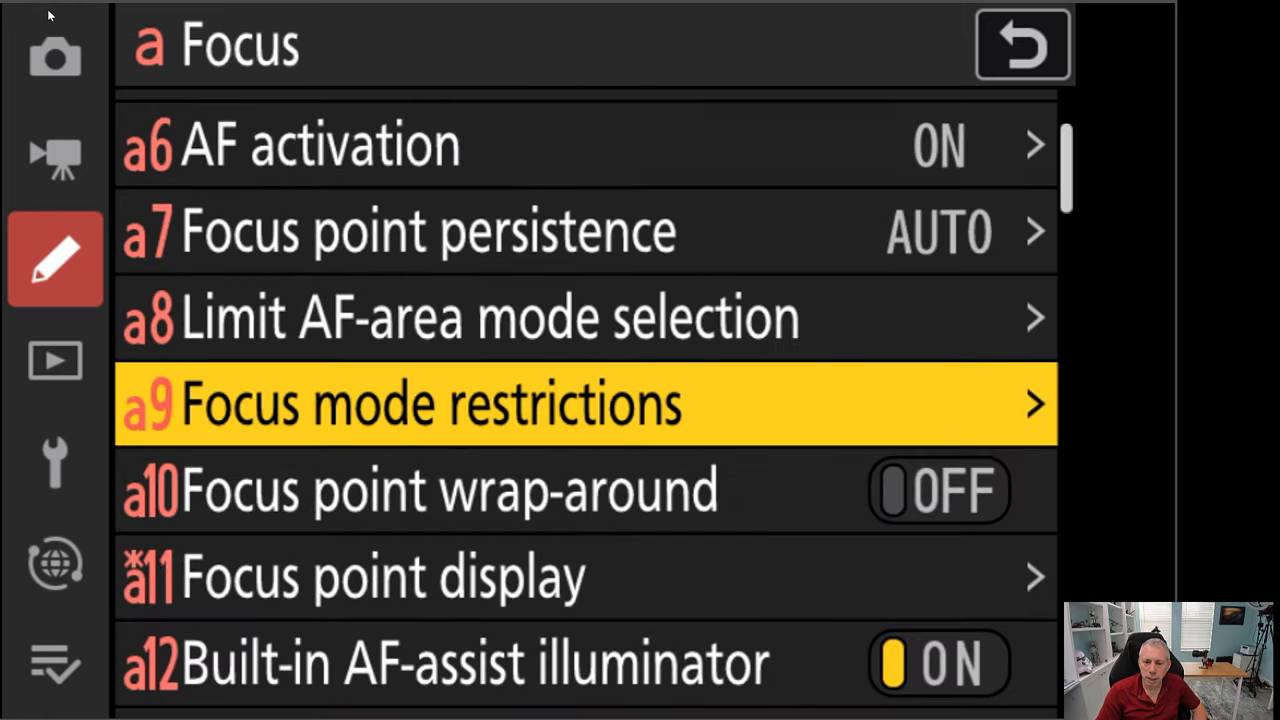
Step: Review a10 Focus point wrap-around, a11 Focus point display and a12 Built-in AF-assist illuminator, continuing to a13 Focus peaking
{"action": "key", "text": "Down"}
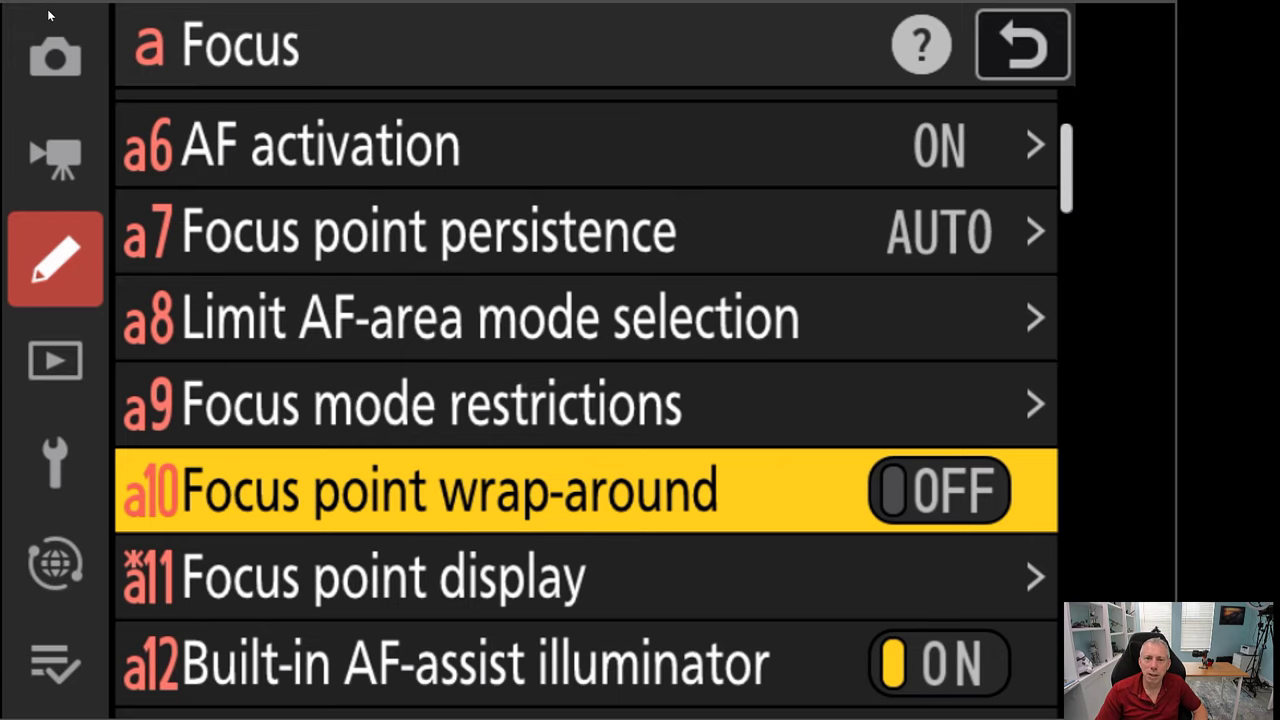
{"action": "key", "text": "Down"}
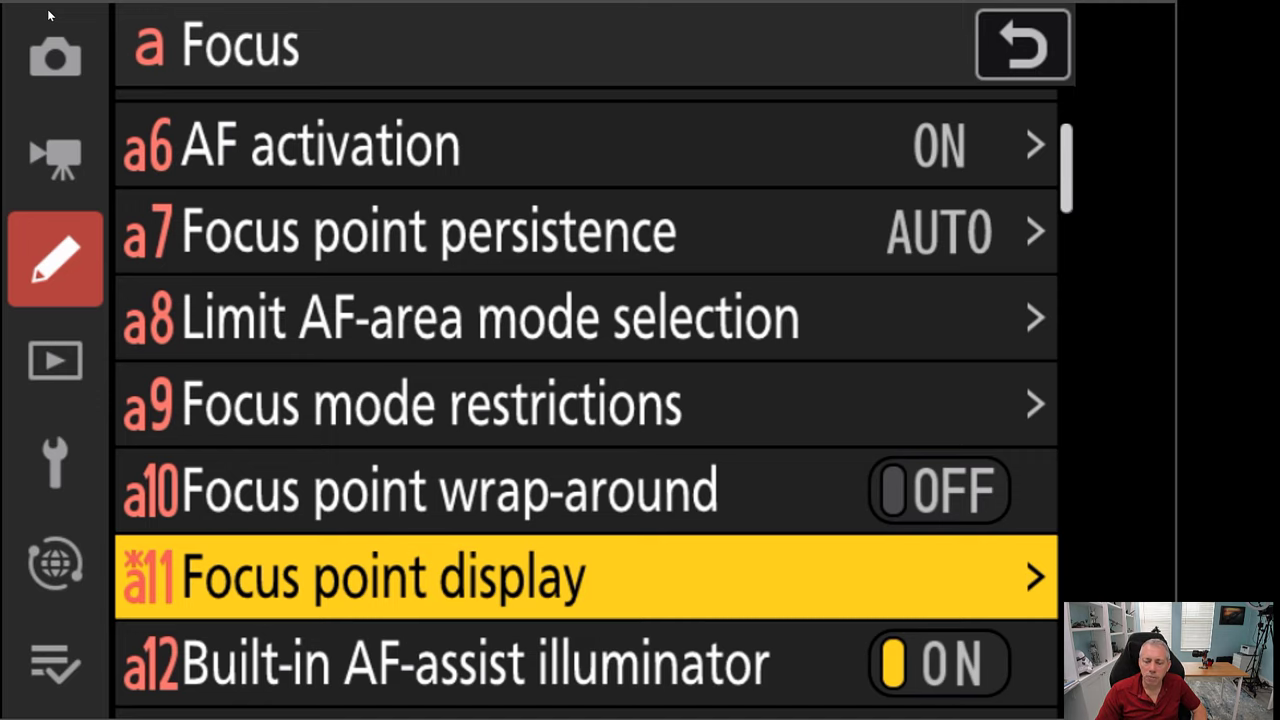
{"action": "key", "text": "Right"}
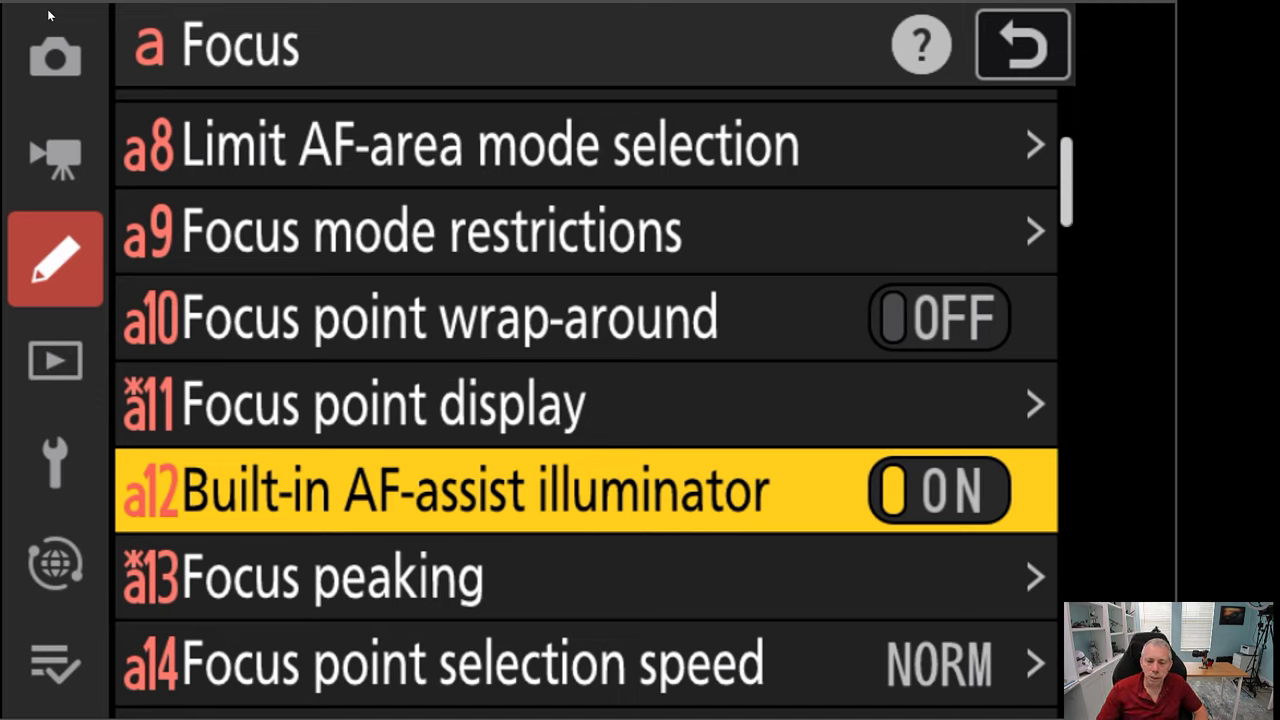
{"action": "key", "text": "Down"}
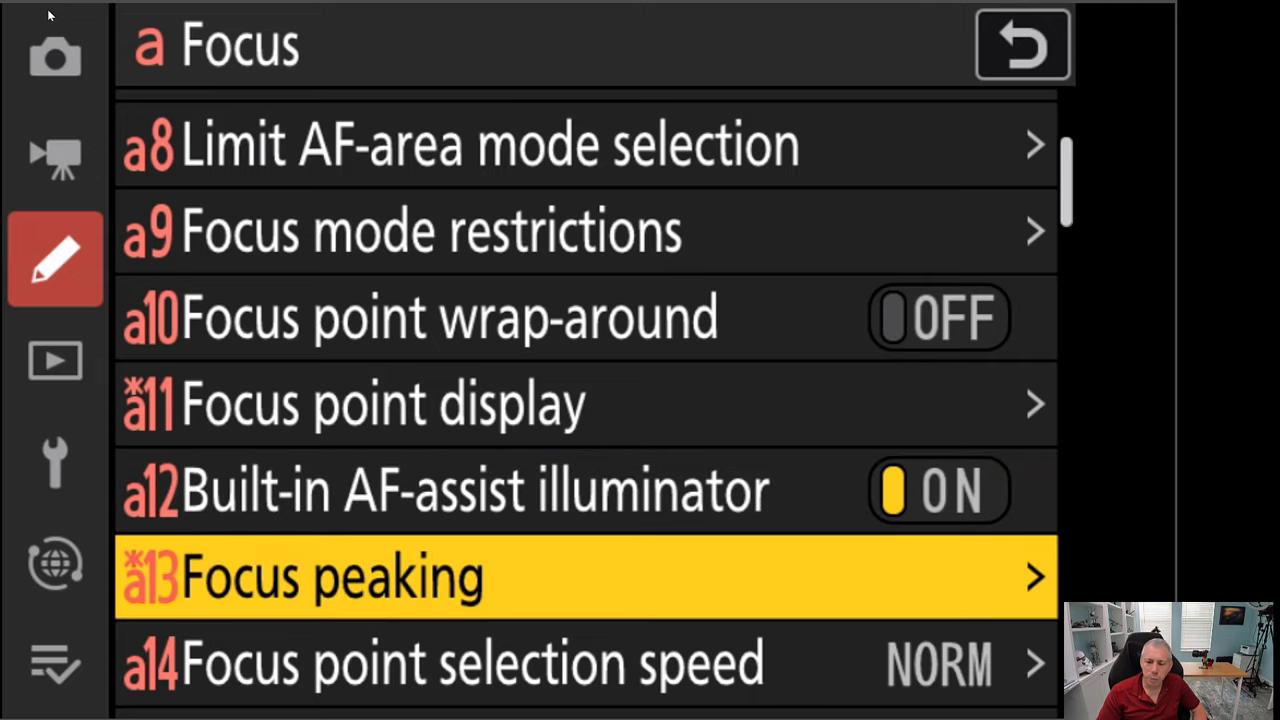